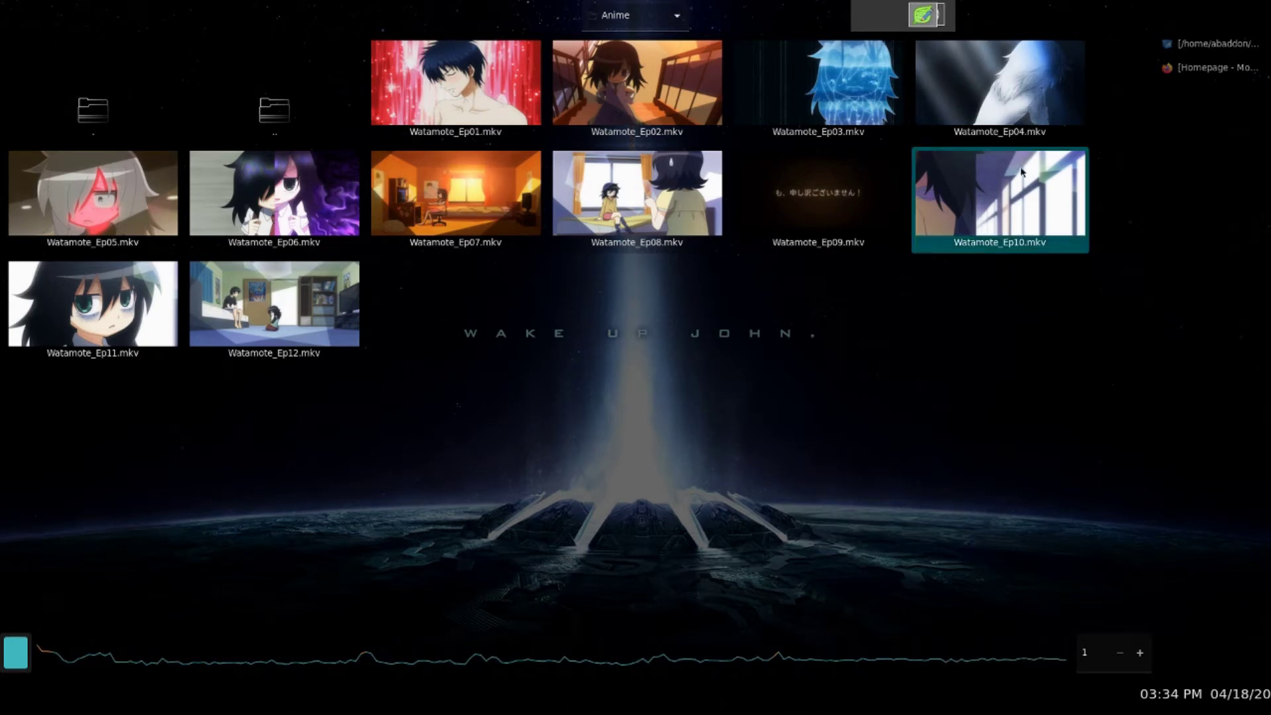
Step: Raise the Homepage - Mozilla Firefox window from its taskbar entry
click(1212, 67)
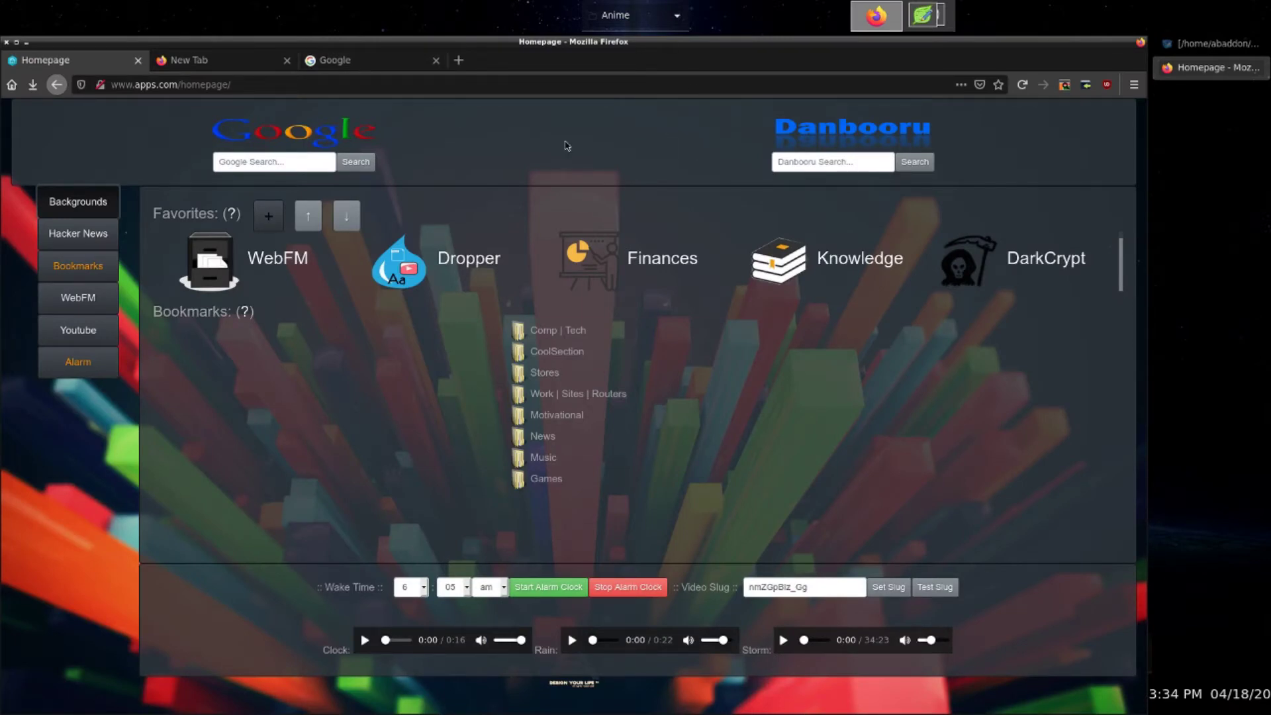
Step: Look through the open New Tab and Google tabs
click(218, 60)
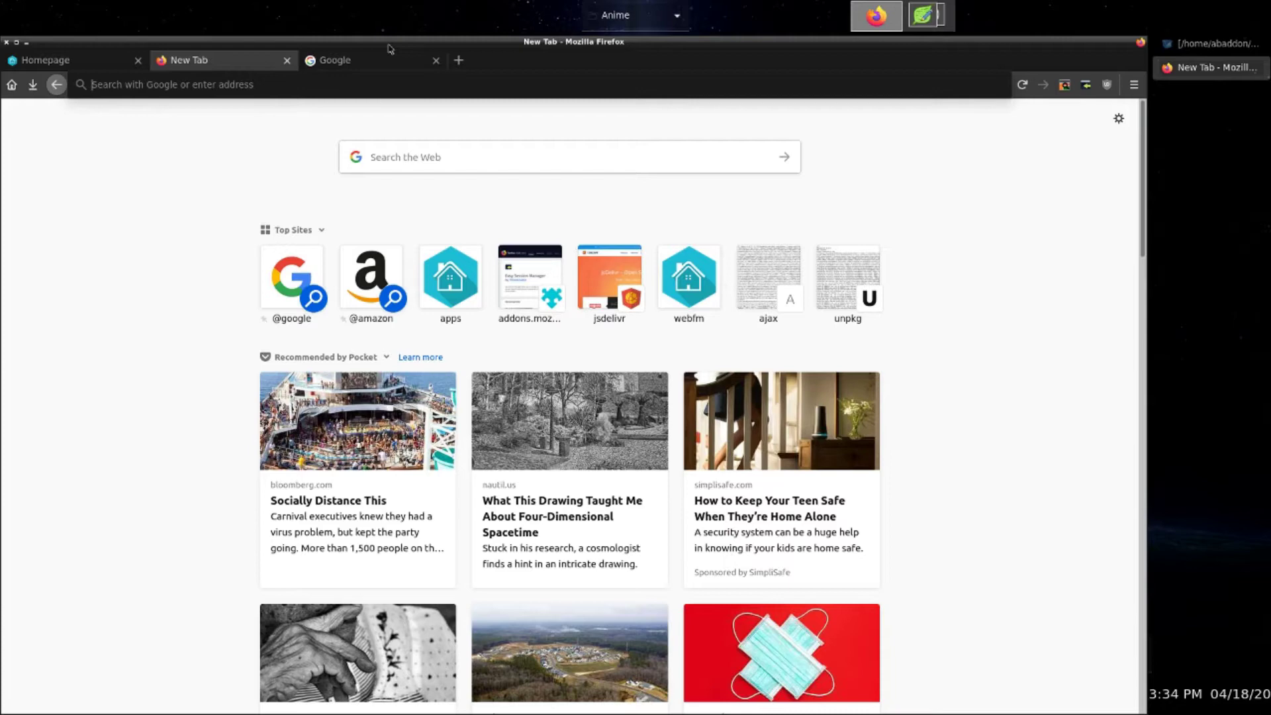
click(390, 53)
click(189, 57)
Step: Use the tab-search panel to open a new tab showing the Homepage
click(1064, 86)
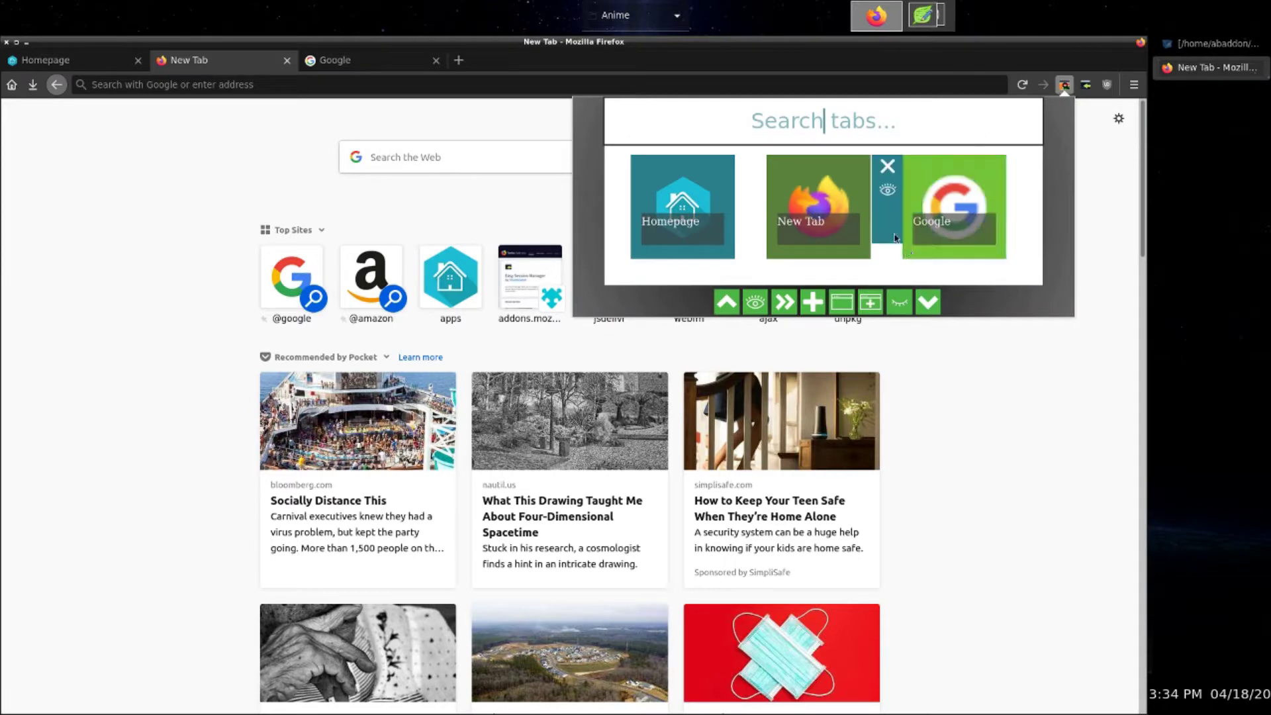
mouse_move(905, 250)
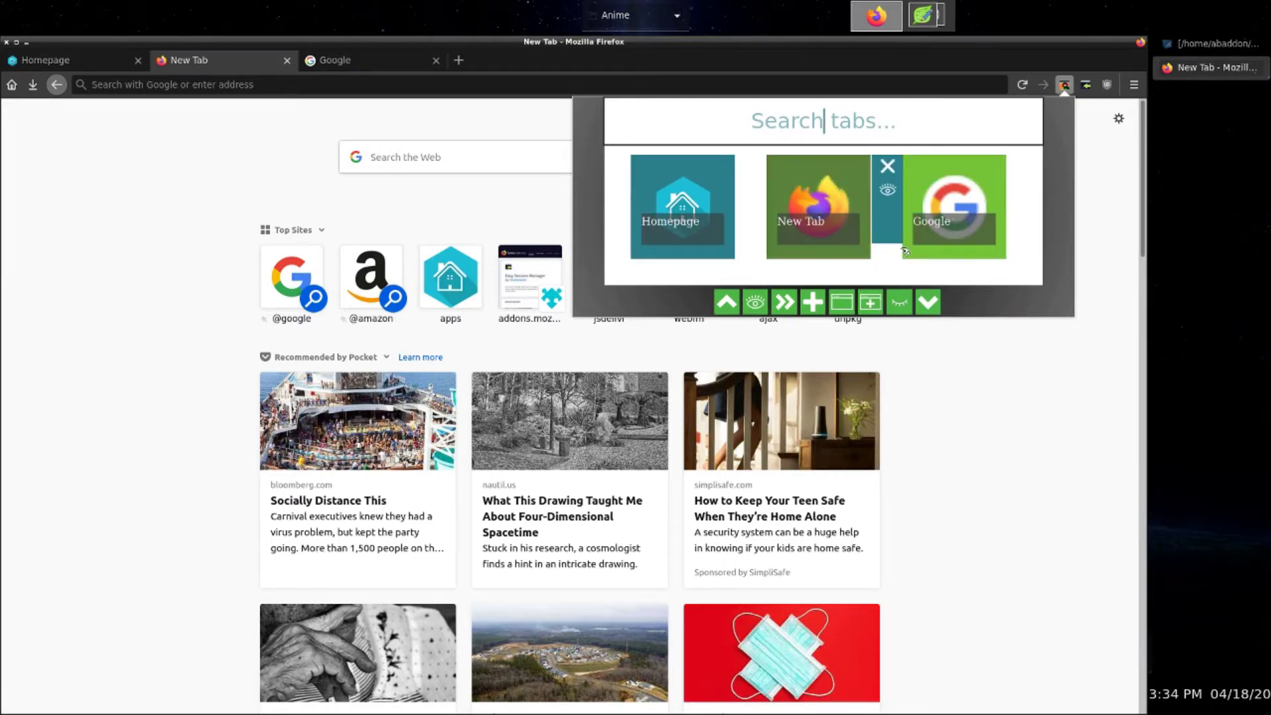
click(814, 301)
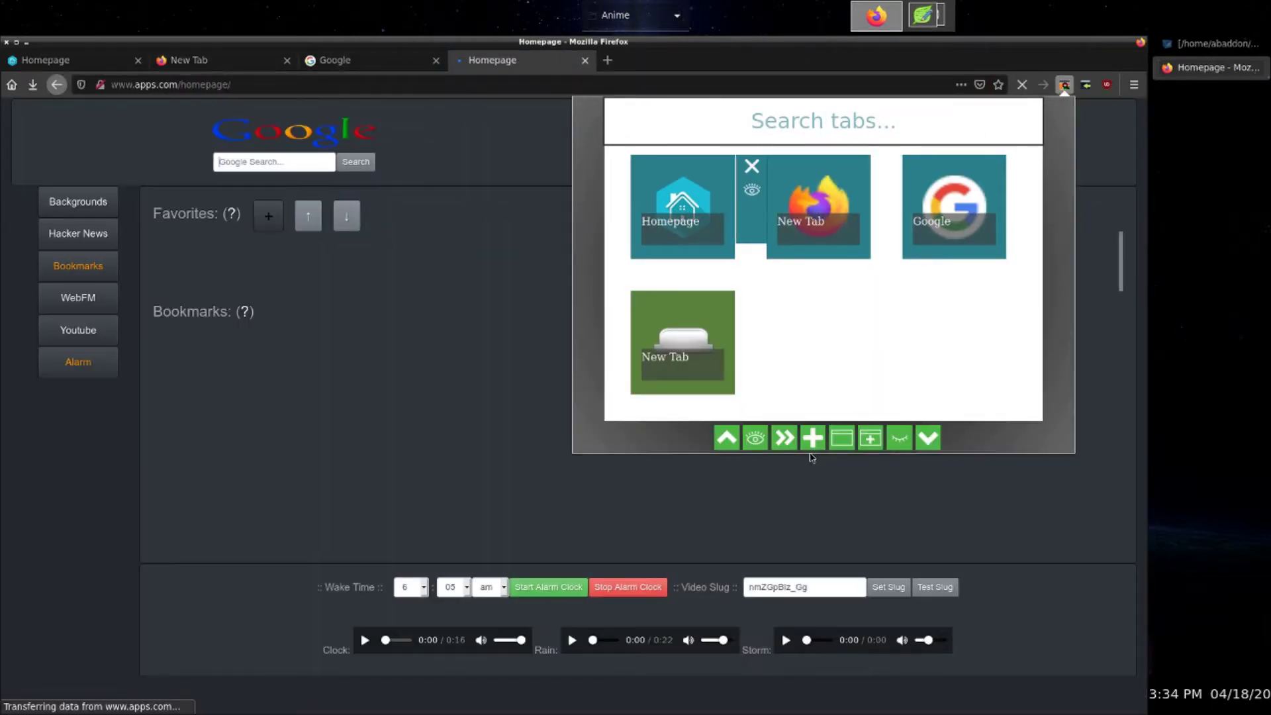
mouse_move(652, 186)
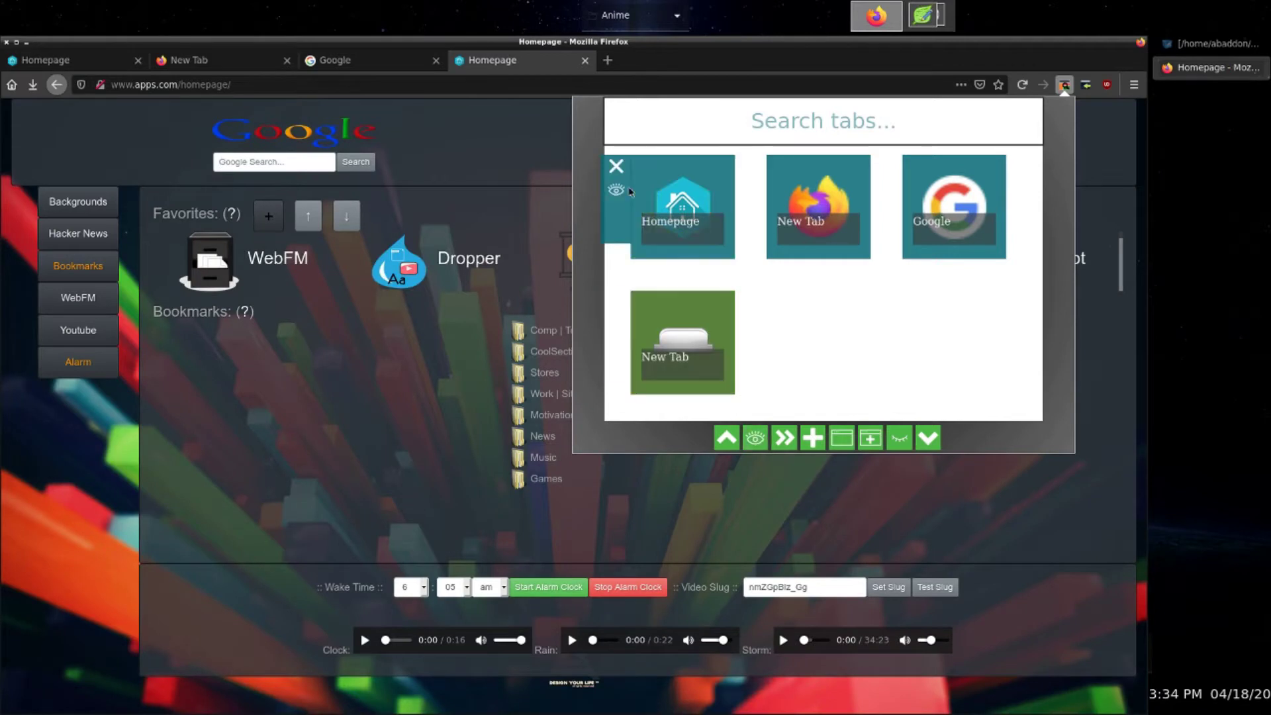
mouse_move(849, 239)
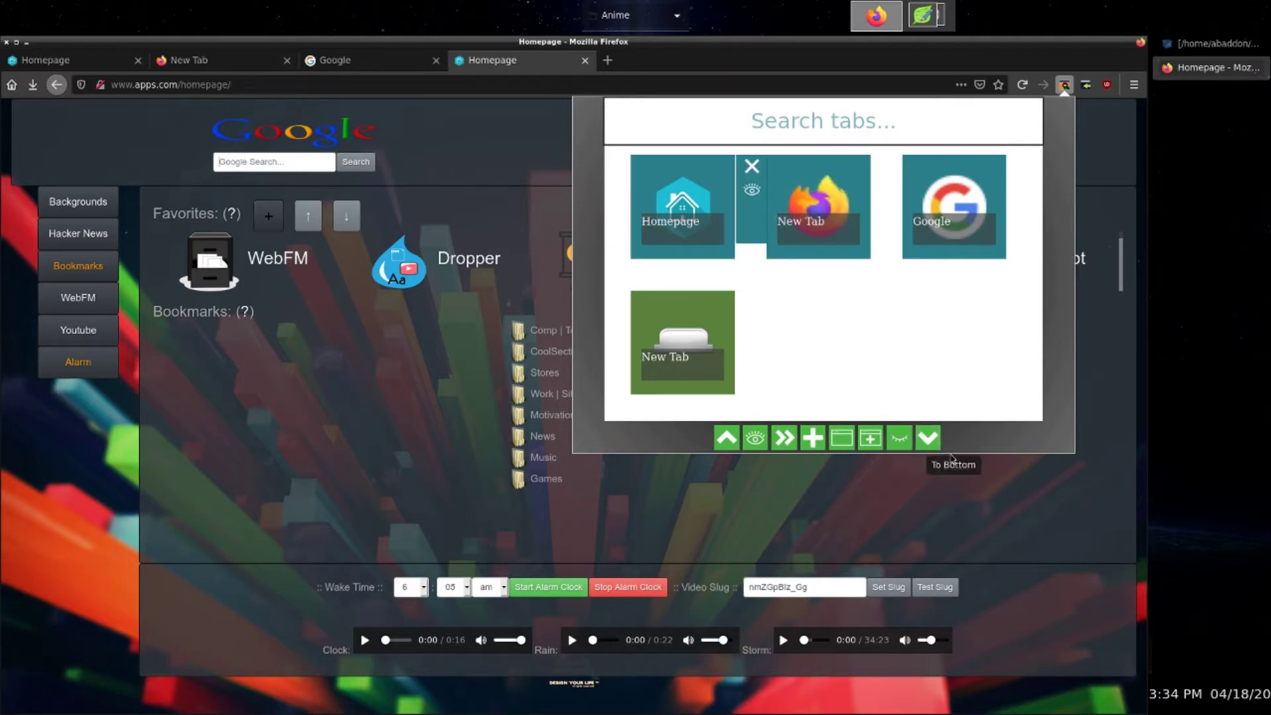
Step: Replace the fourth tab's address with about:config and load it
click(376, 101)
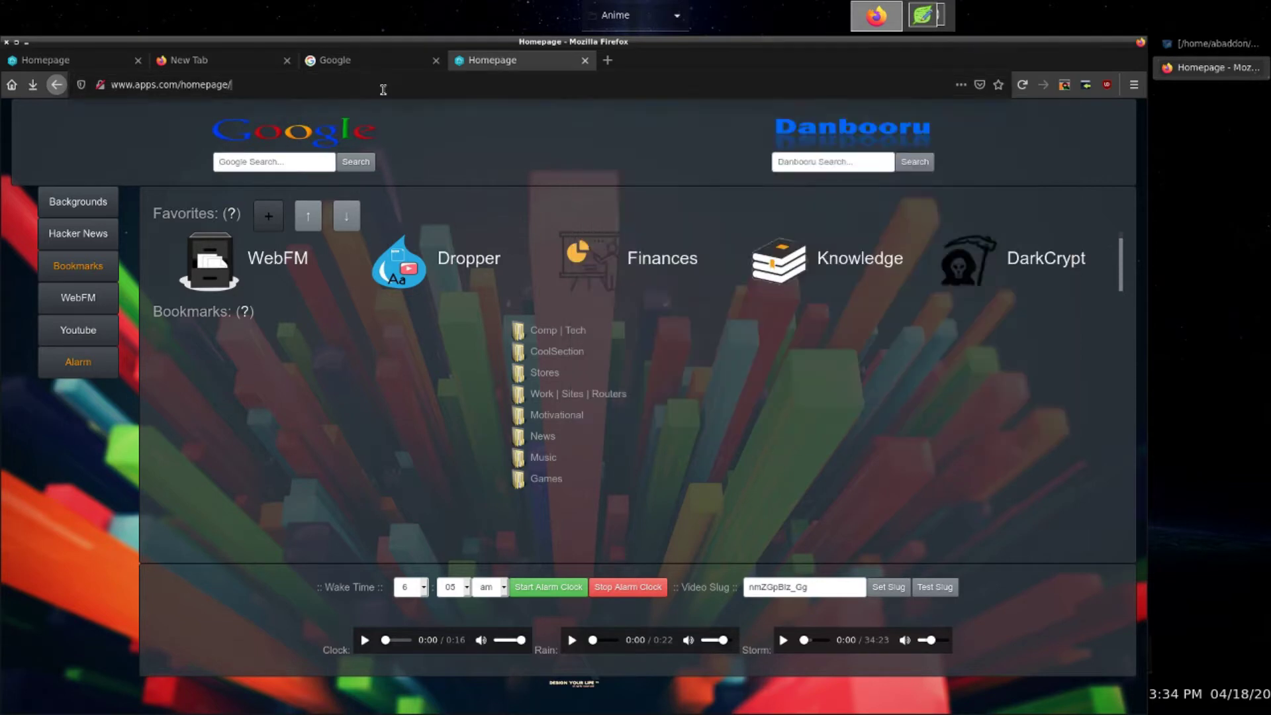
click(383, 87)
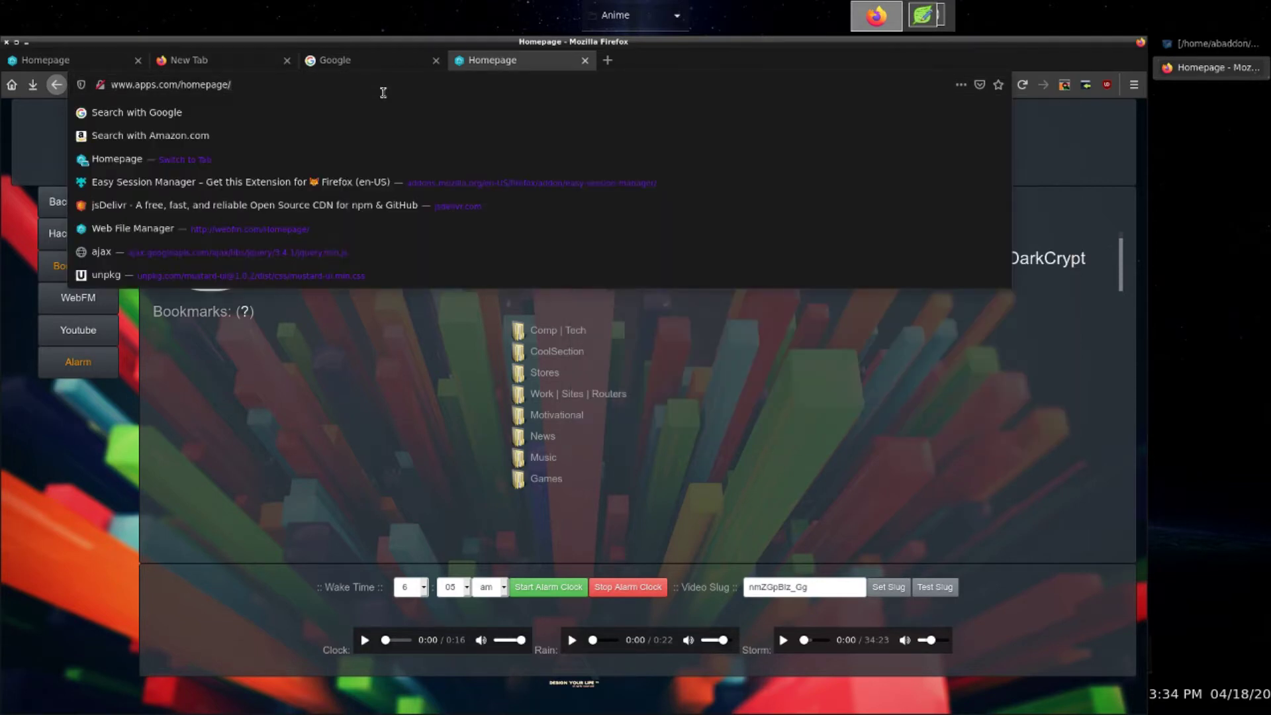
key(BackSpace)
text(about:)
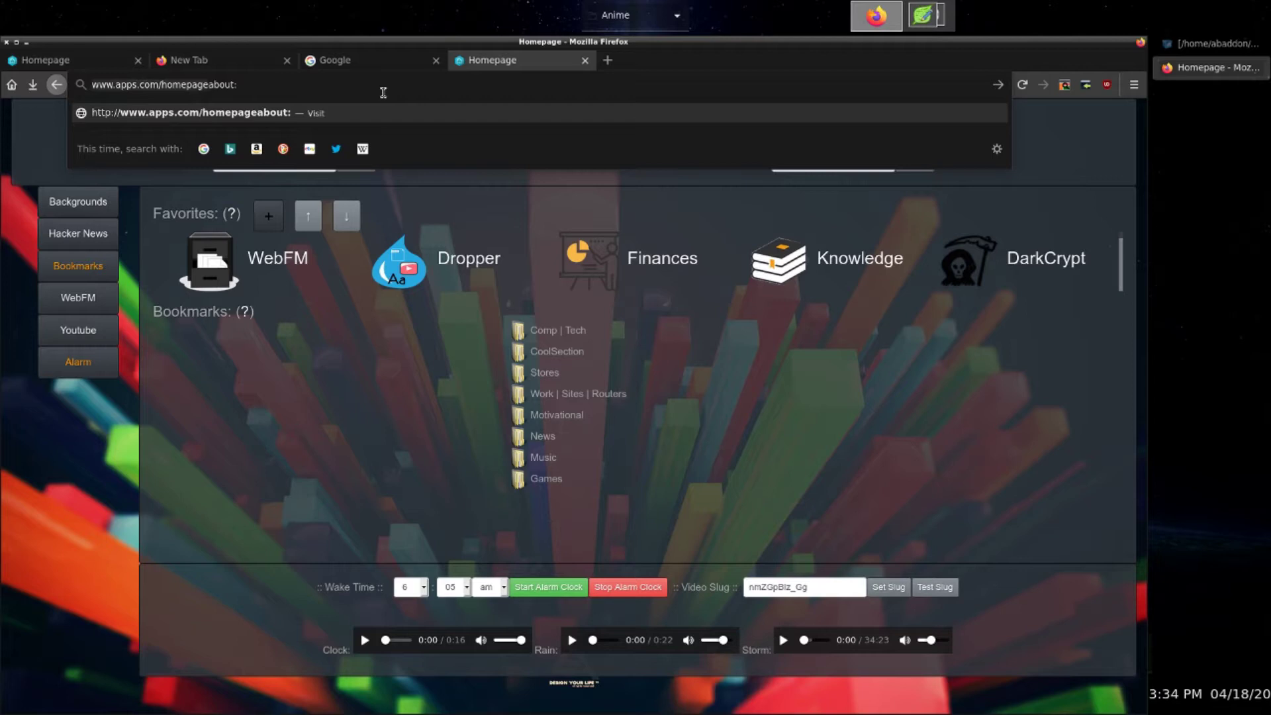
key(shift+Home)
key(BackSpace)
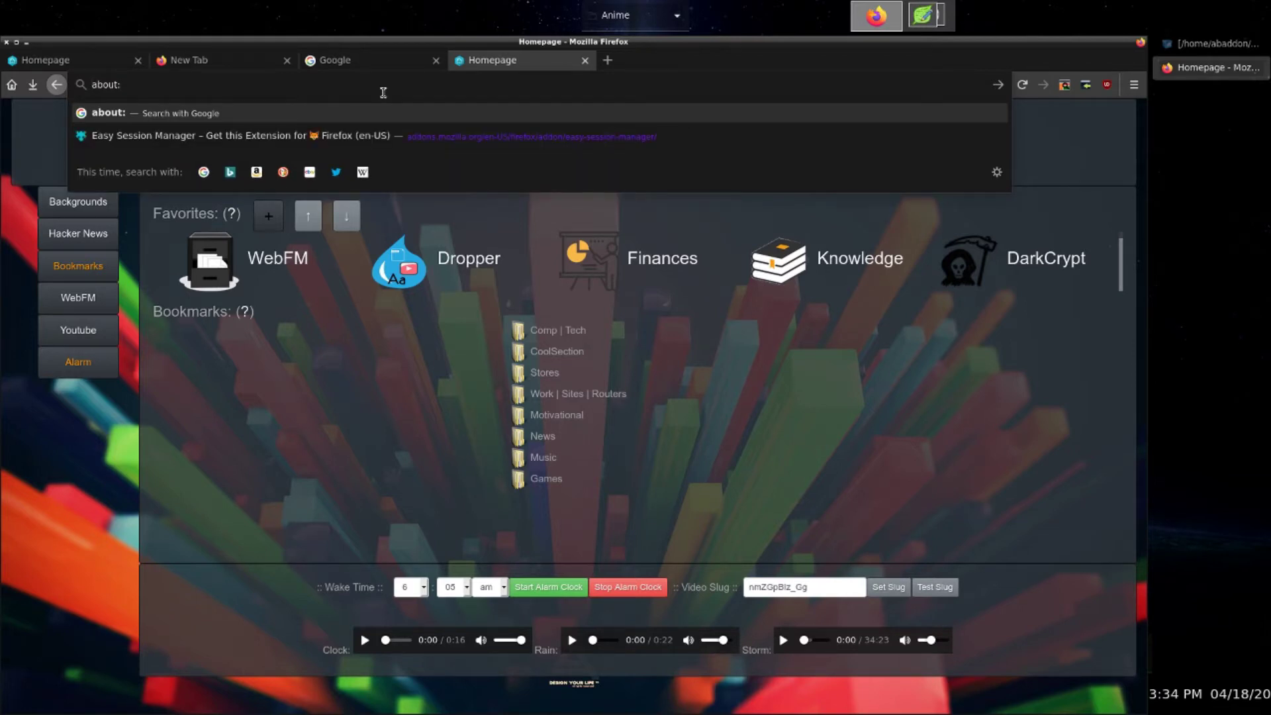
text(config)
key(Return)
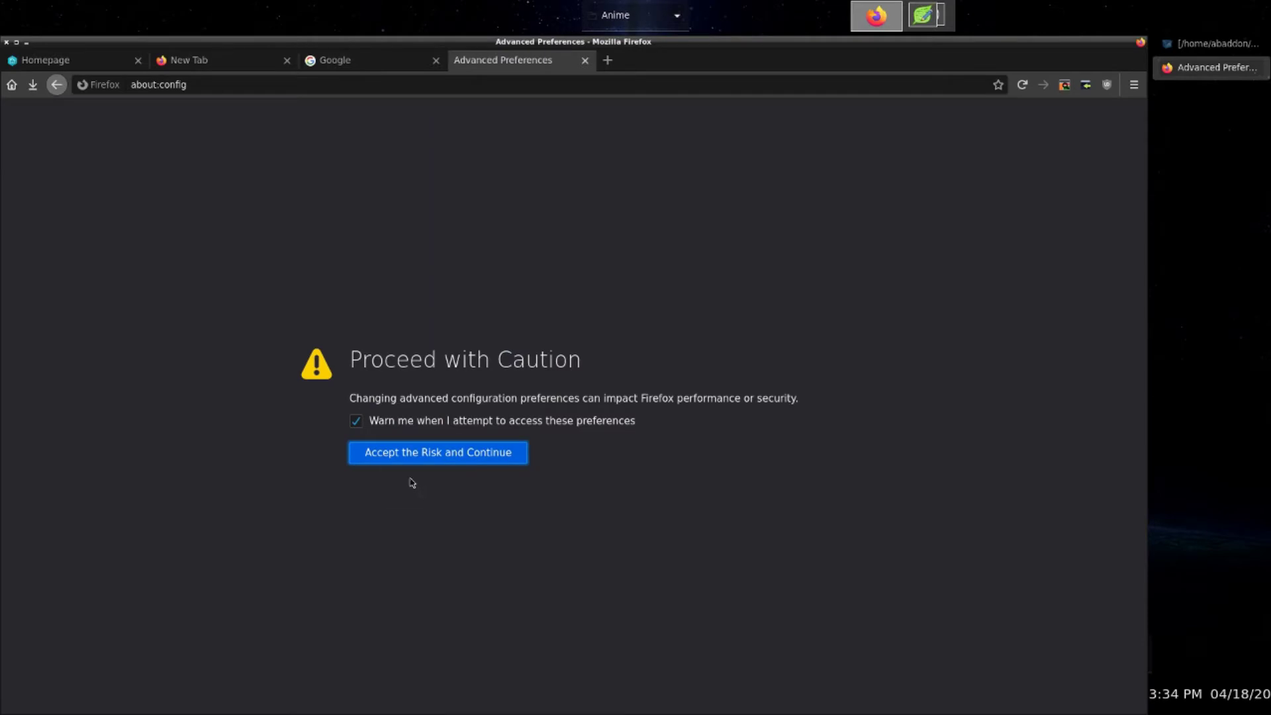
Step: Accept the risk, filter for toolkit.lega, and toggle toolkit.legacyUserProfileCustomizations.stylesheets to true
click(438, 456)
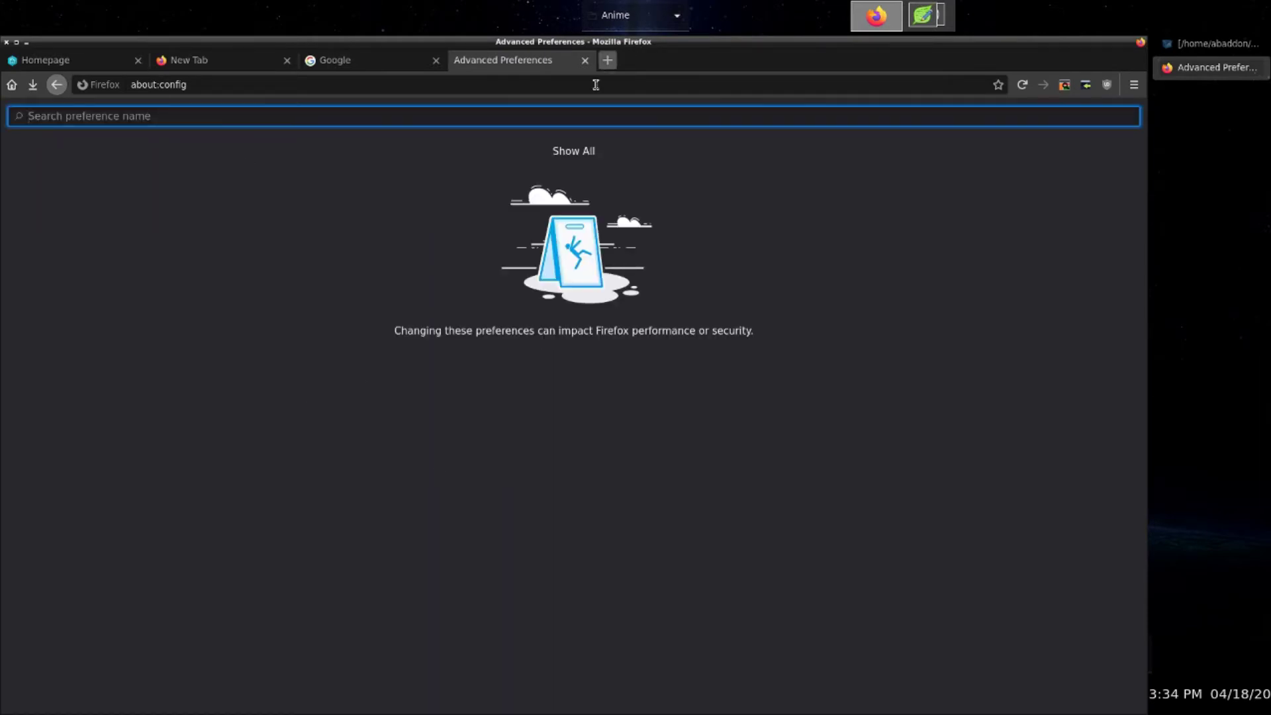
text(t)
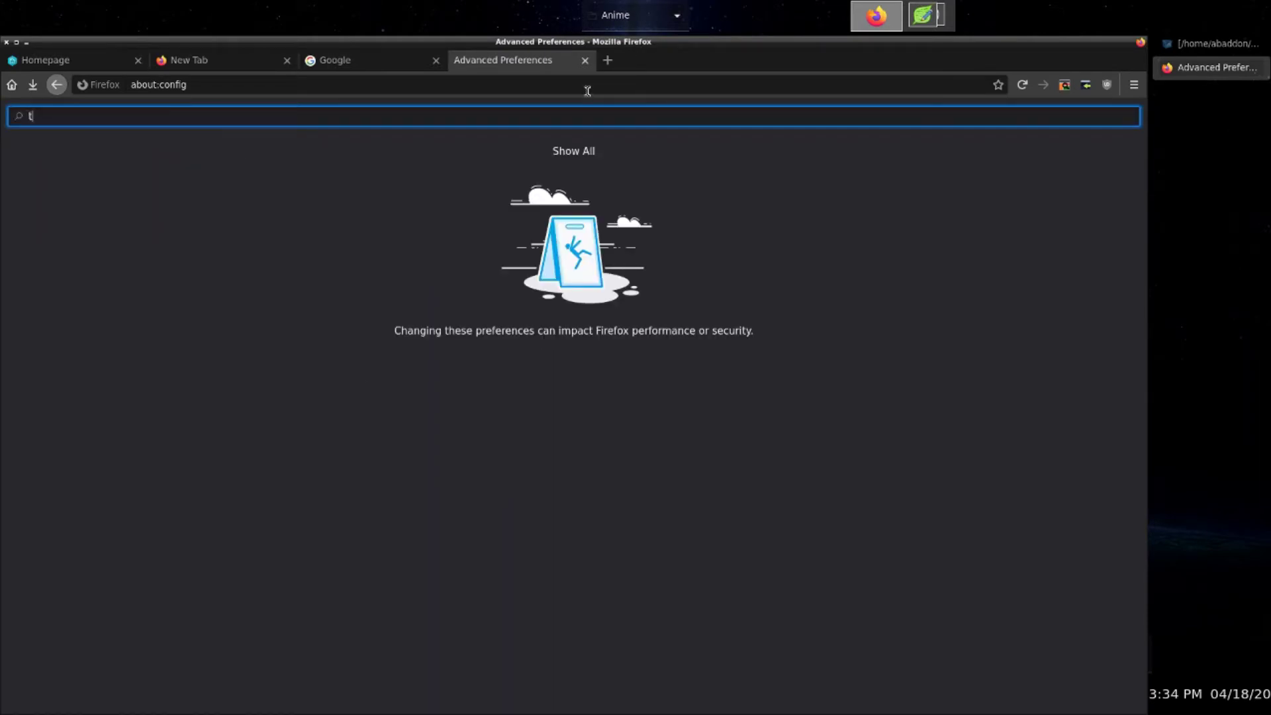
text(oolkit)
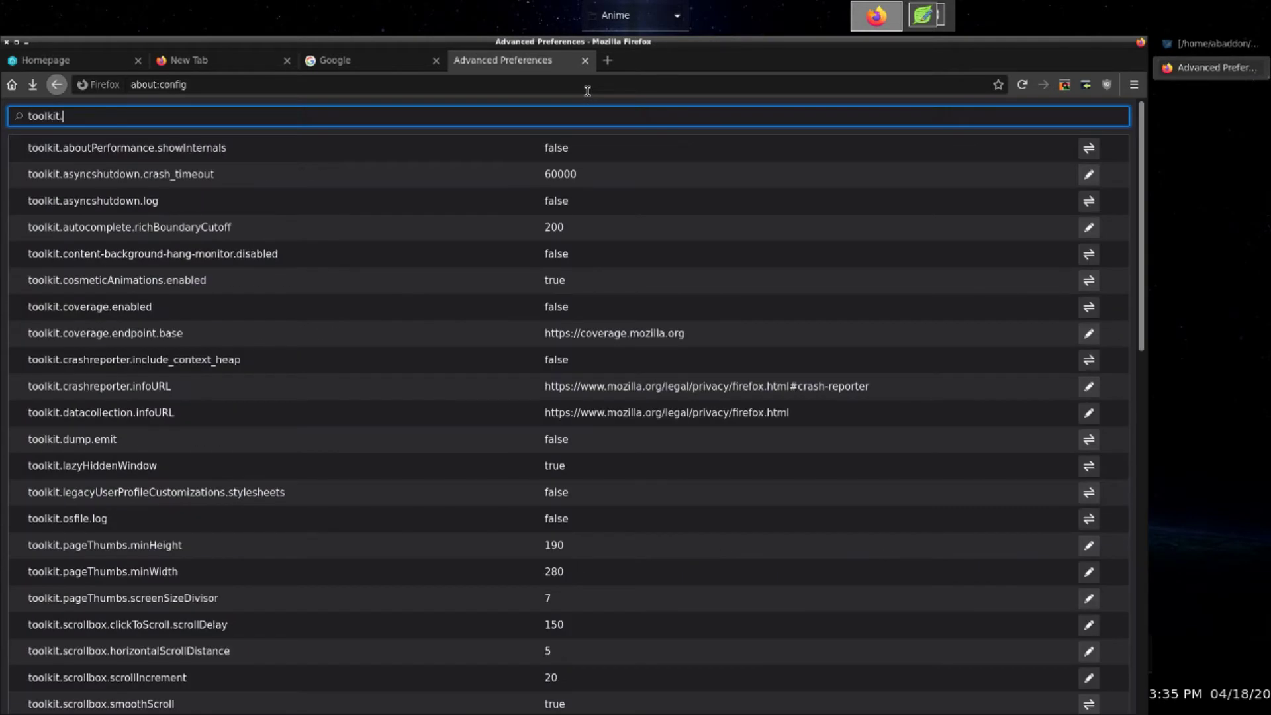
text(.legact)
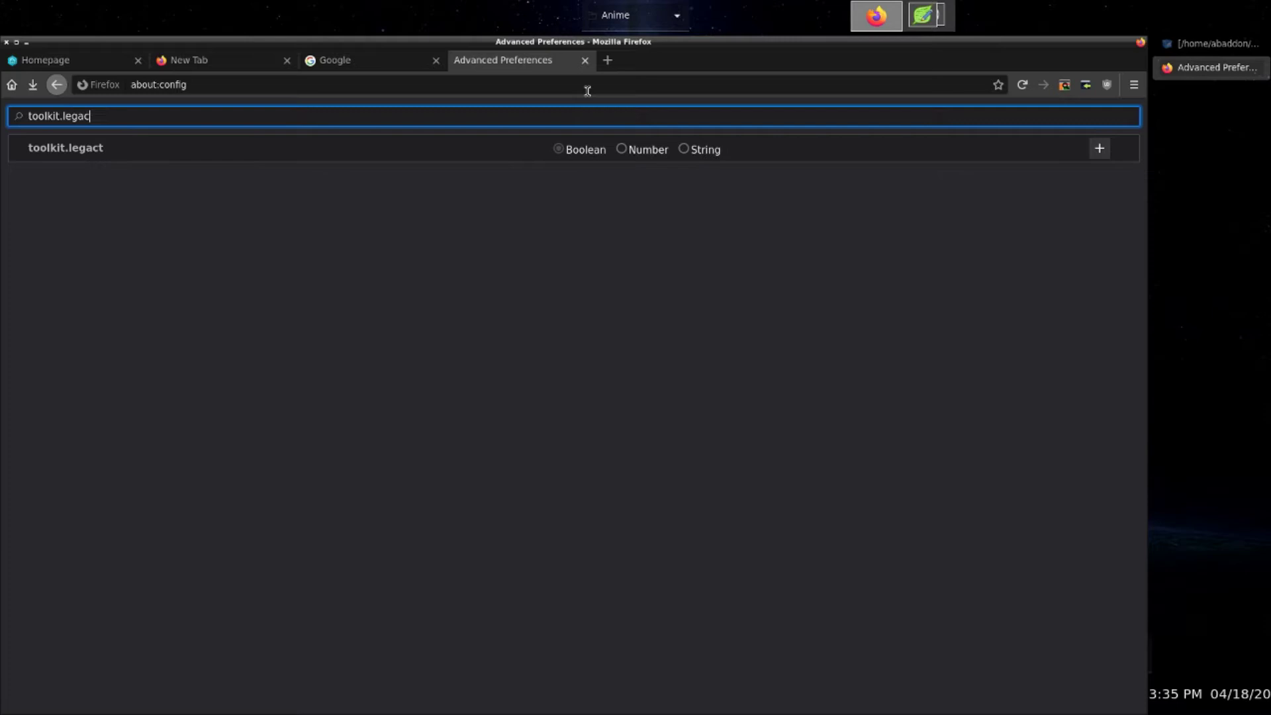
key(BackSpace)
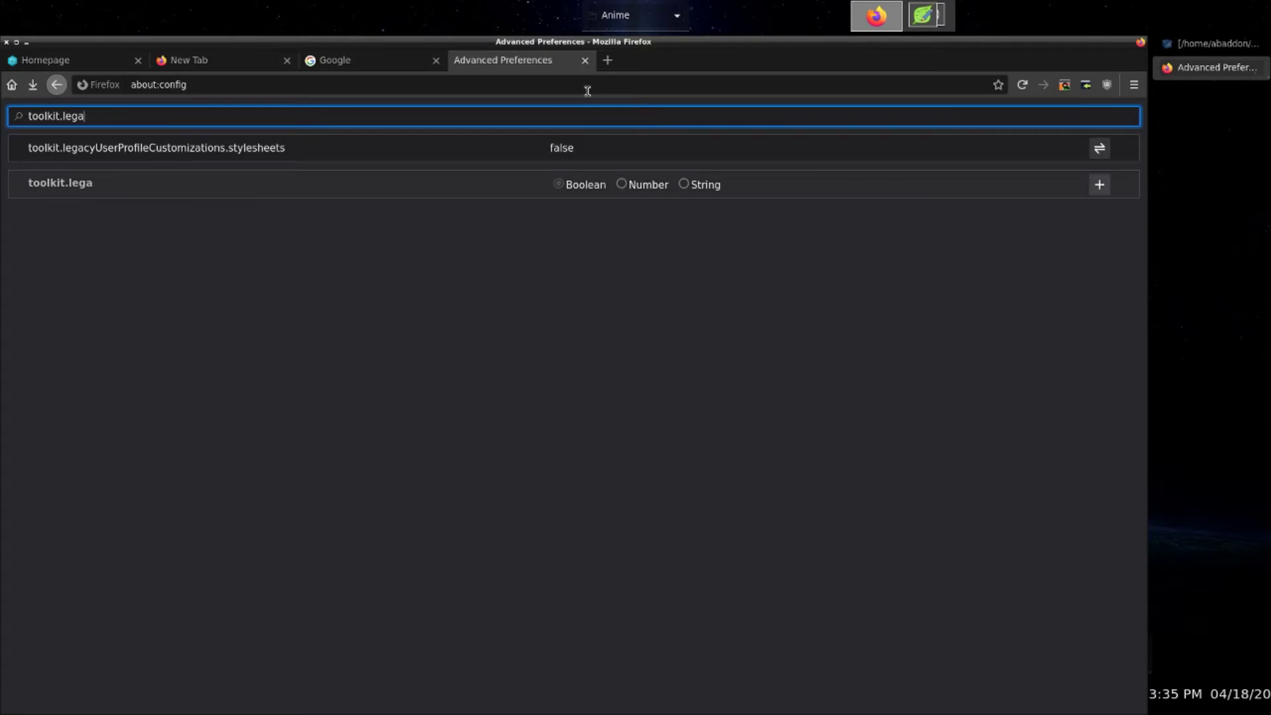
click(363, 156)
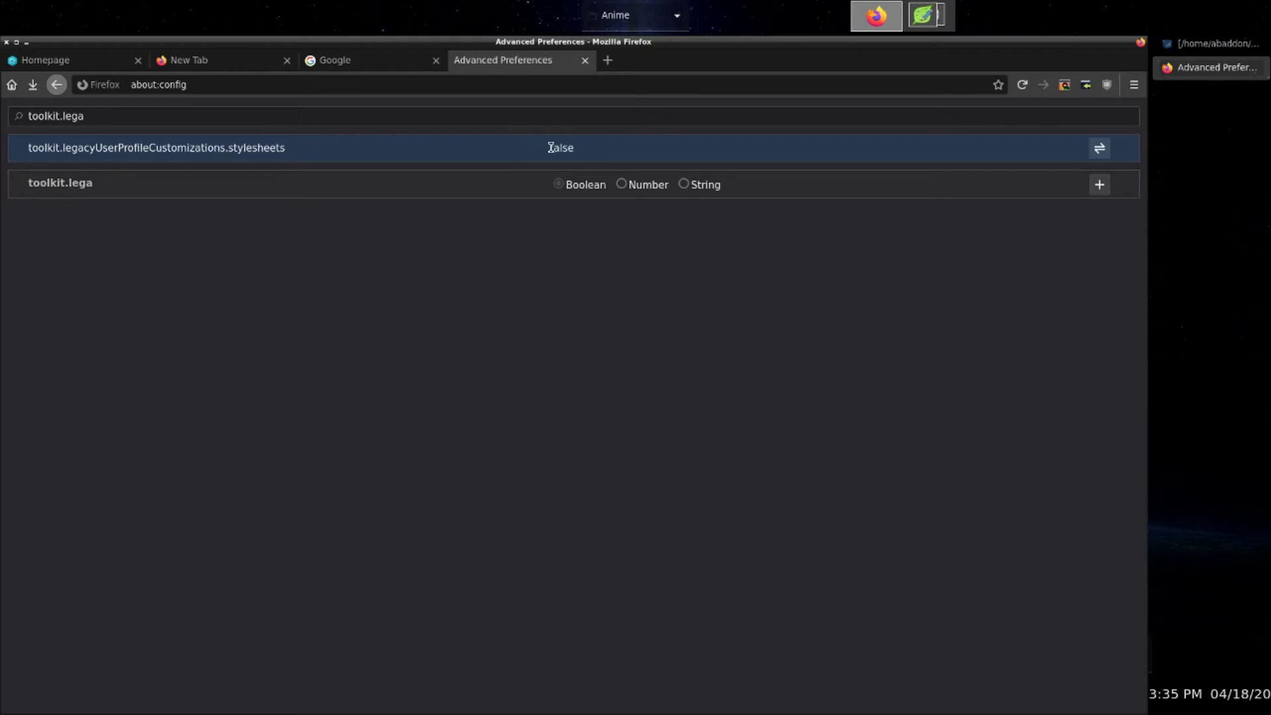
double_click(513, 153)
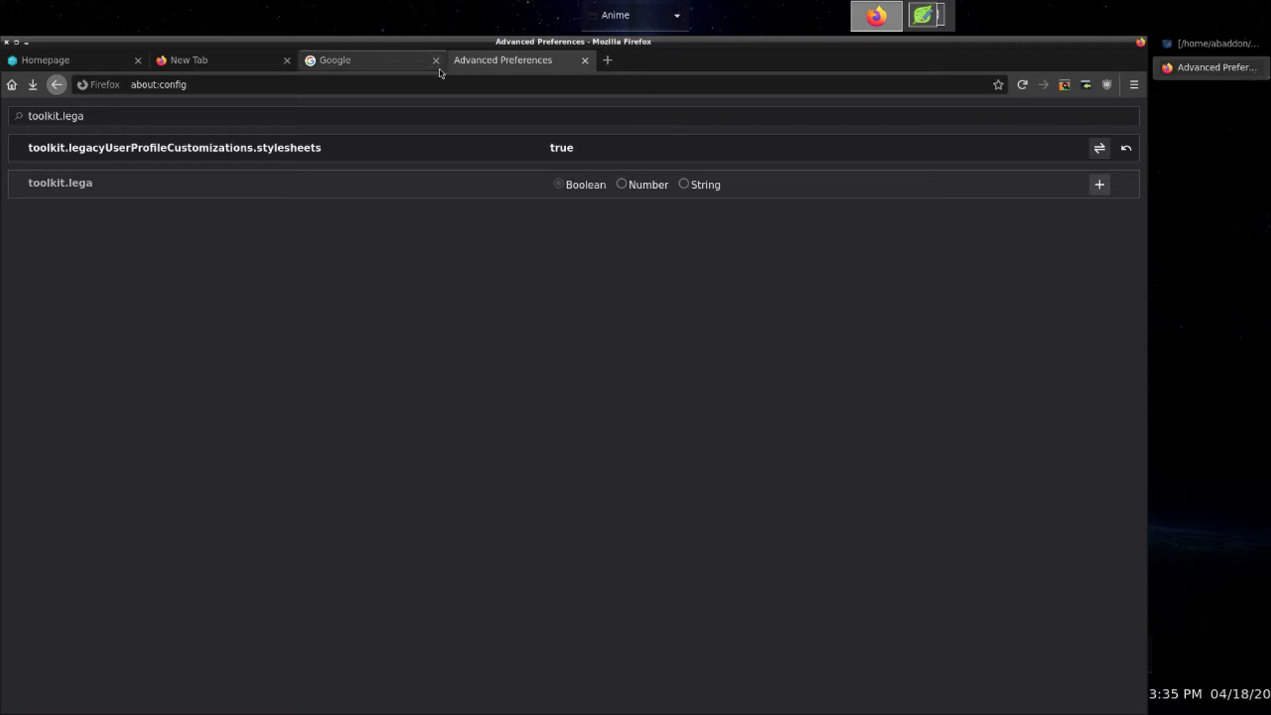
Step: Load the about:support troubleshooting page
click(419, 85)
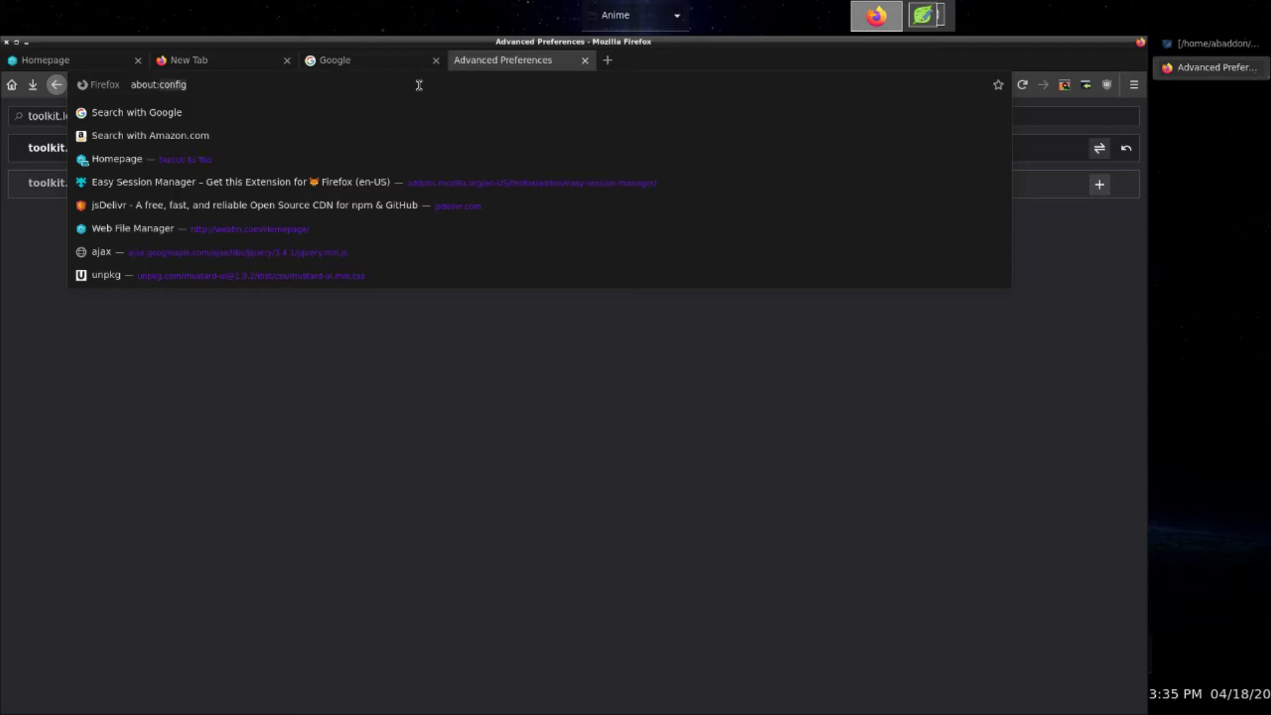
text(about:support)
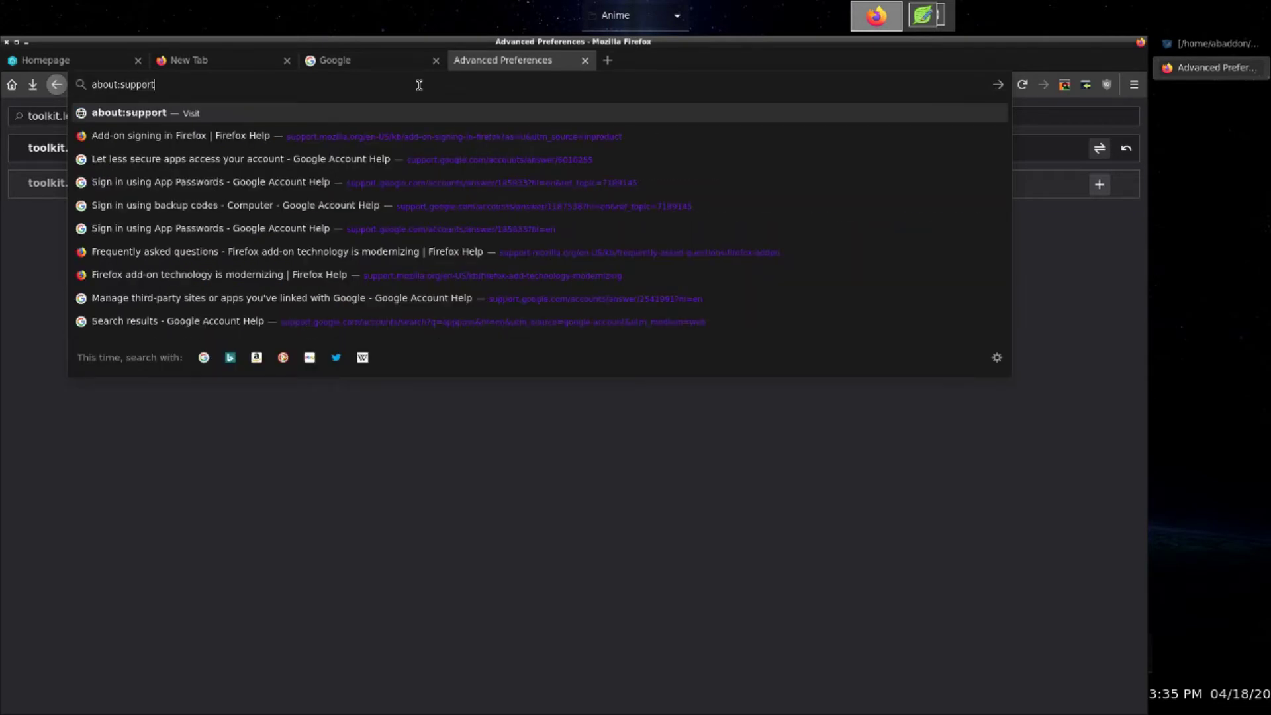
key(Return)
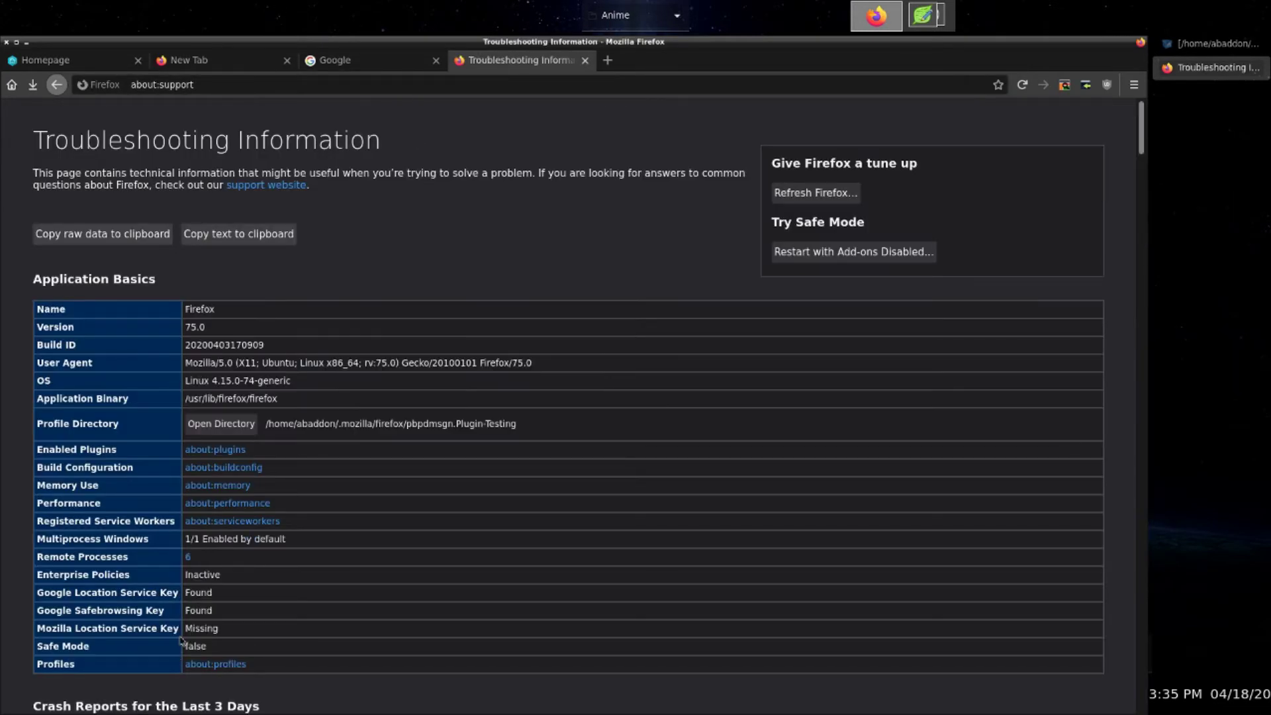
Step: Open the profile folder in the file manager and minimize Firefox to reveal it
click(246, 424)
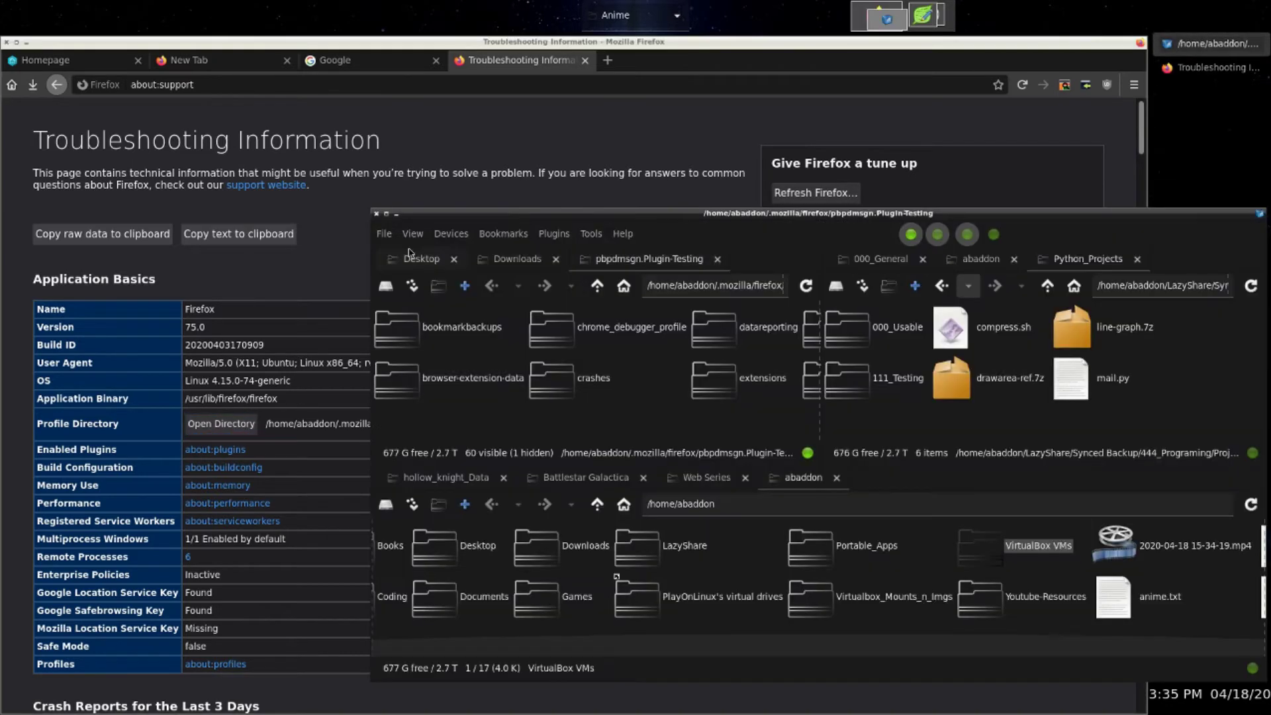
triple_click(109, 421)
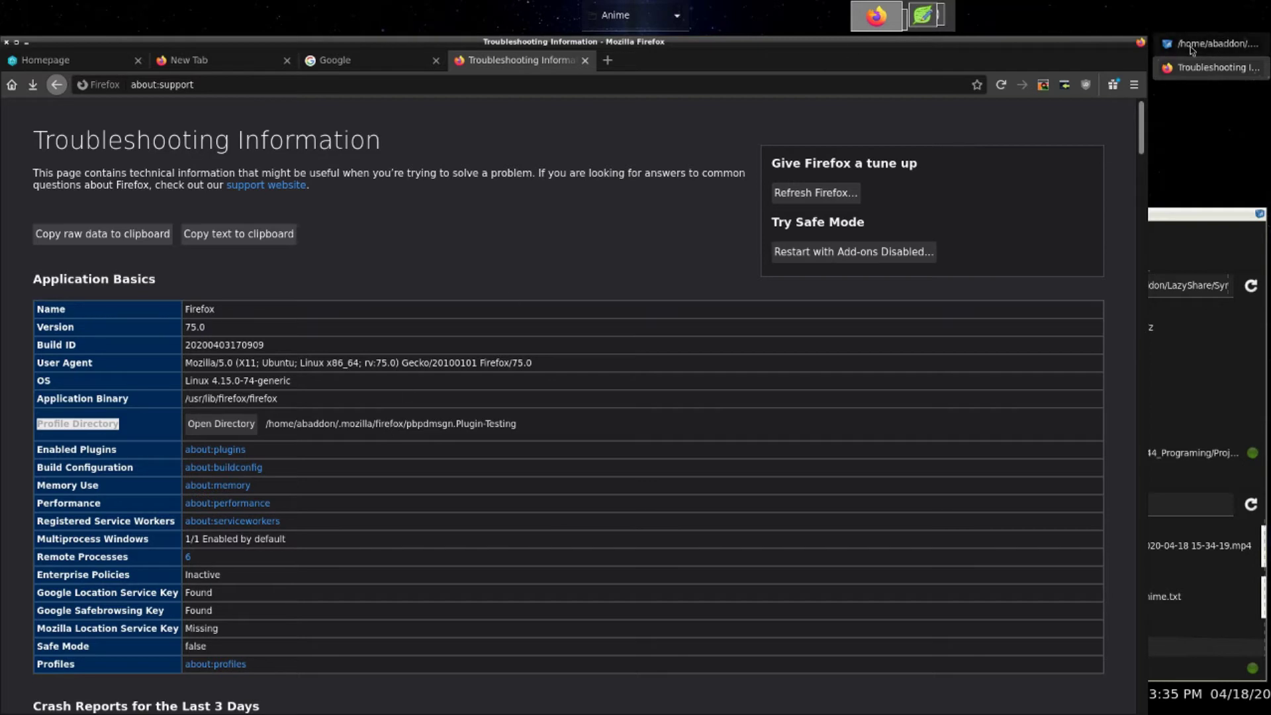
click(1200, 67)
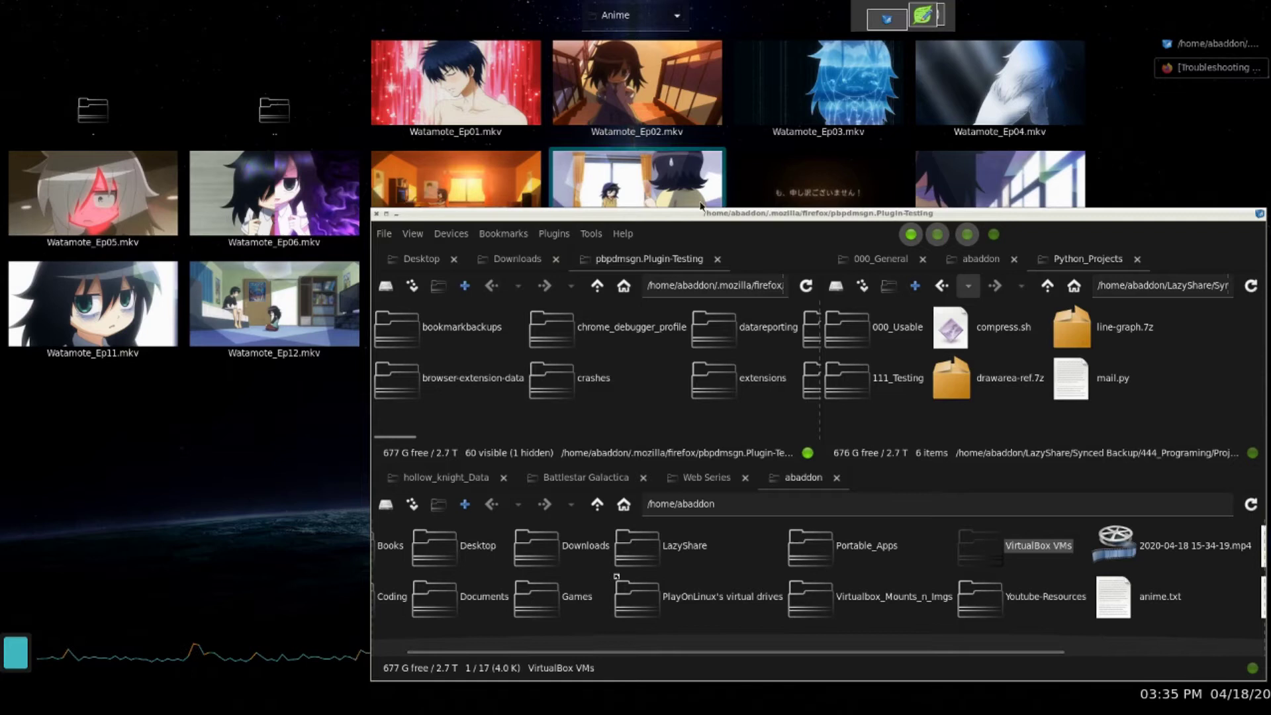
Step: Activate the file manager's lower pane, then open the profile folder there via about:support's Open Directory
click(690, 279)
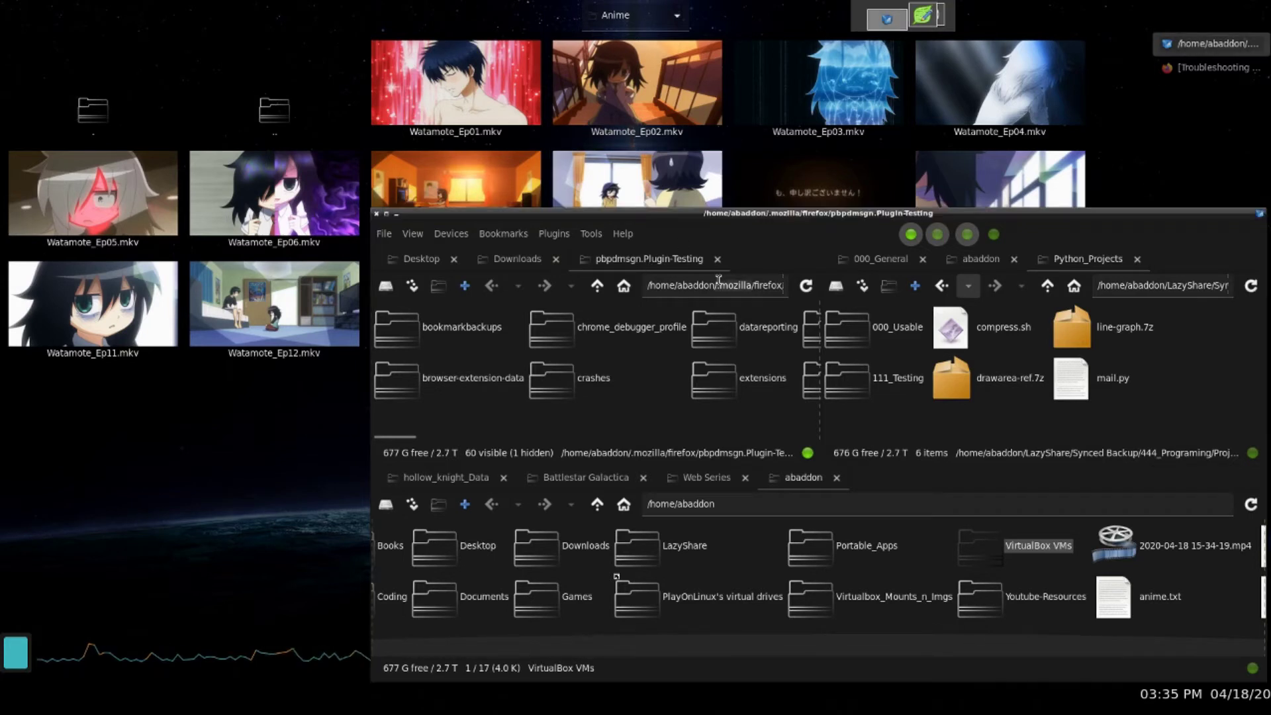
click(720, 279)
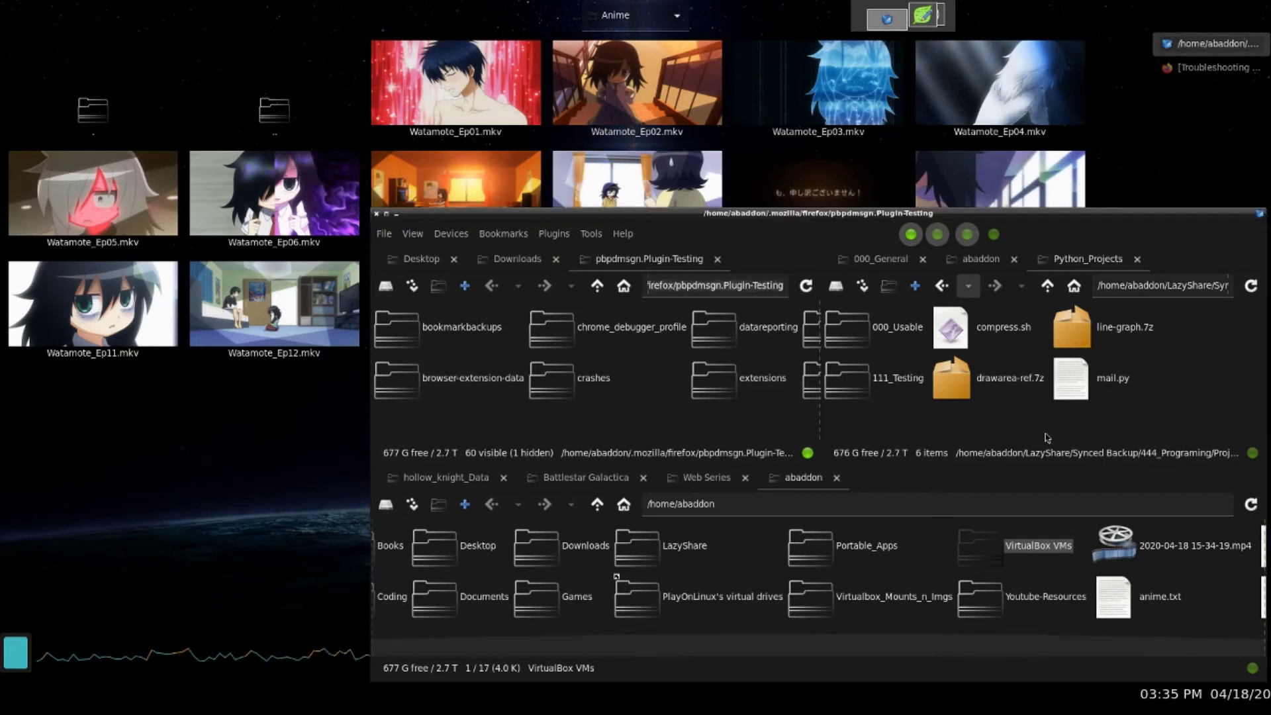
click(1149, 327)
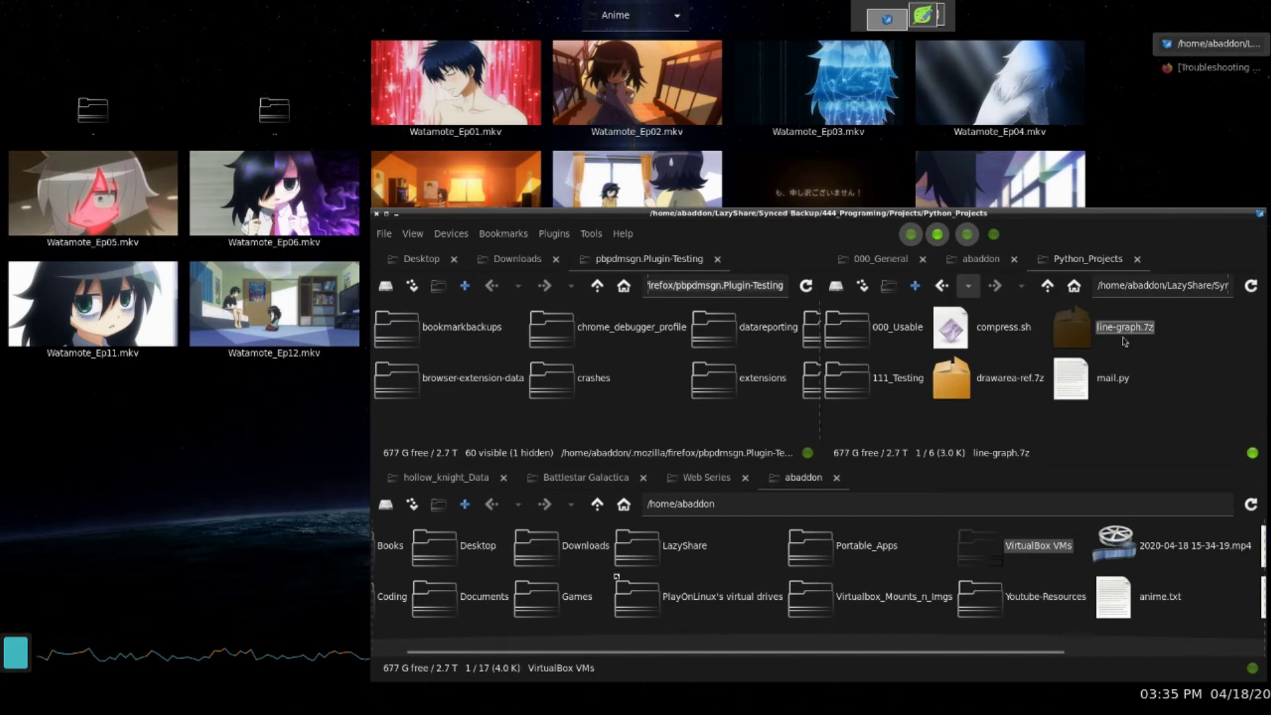
click(1071, 578)
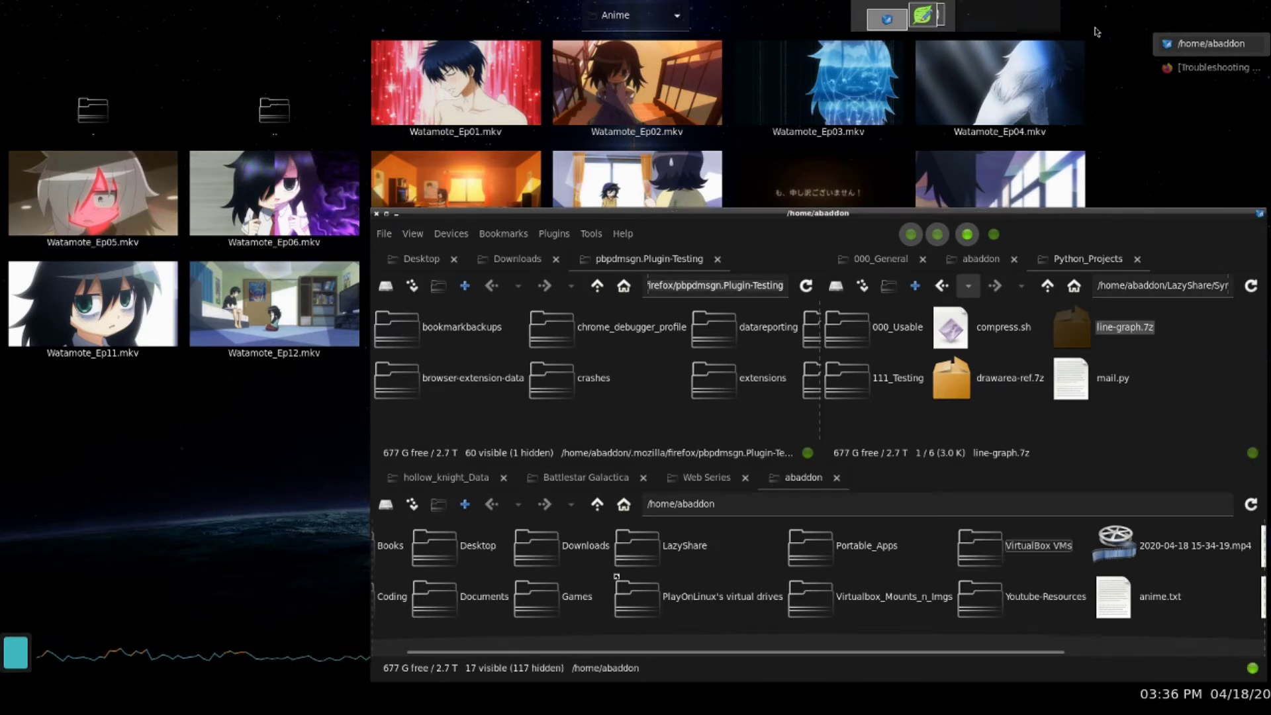
click(1212, 67)
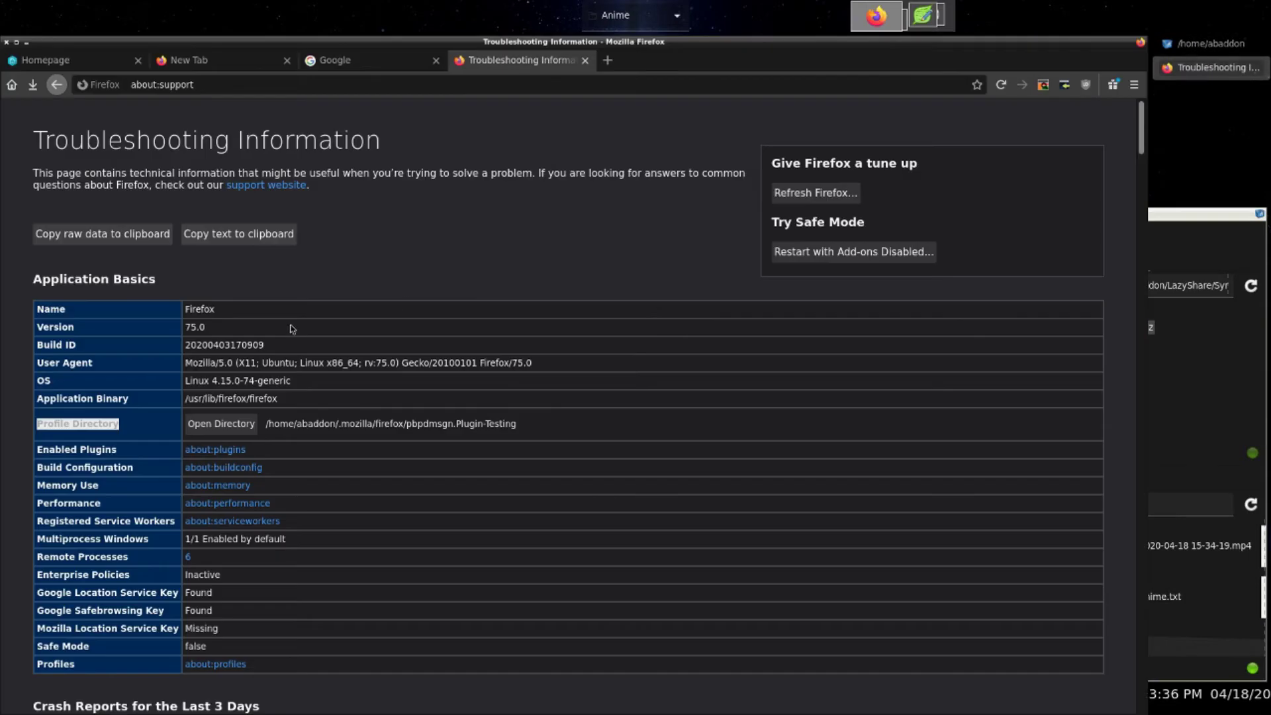
click(242, 426)
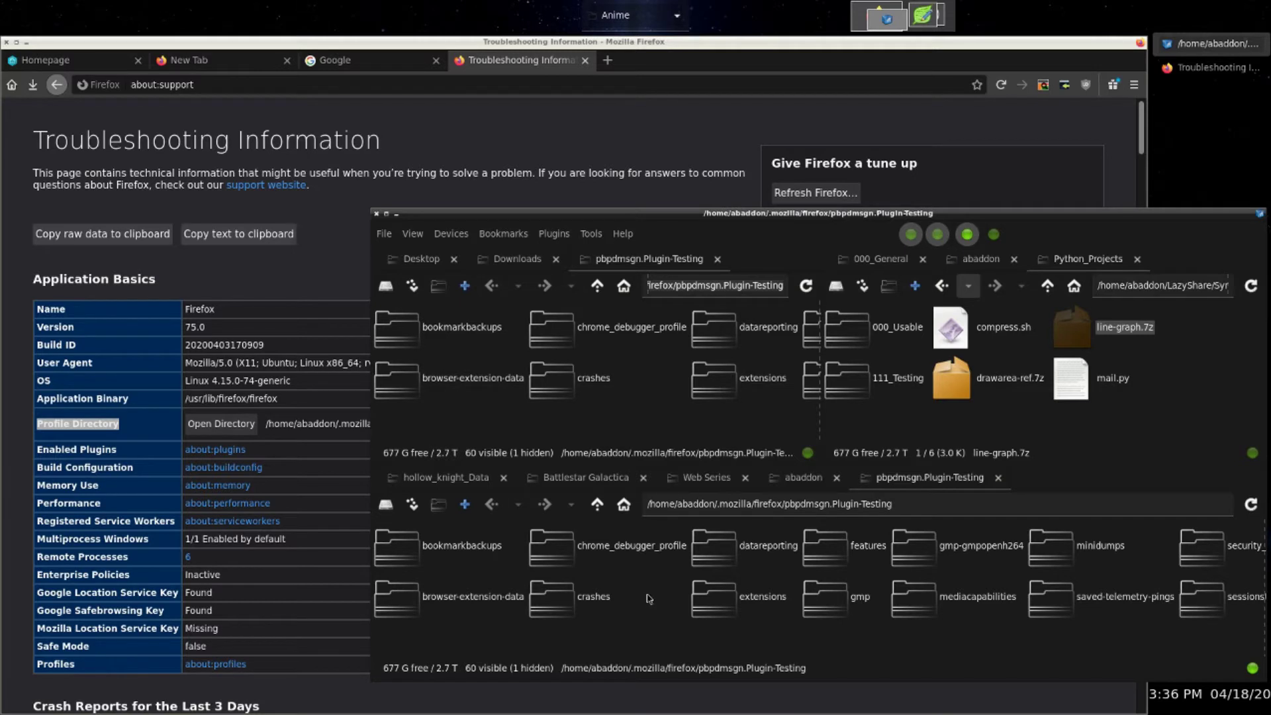
Step: Make a new folder named chrome in pbpdmsgn.Plugin-Testing and enter it
key(ctrl+shift+n)
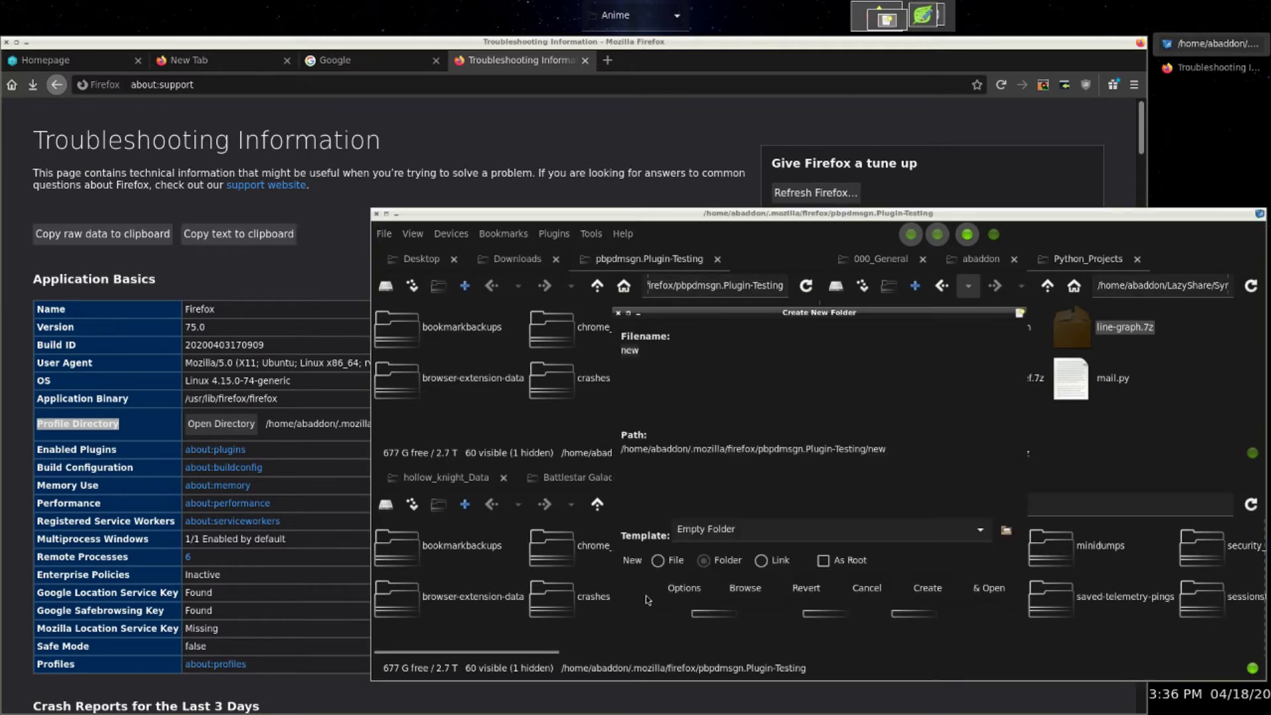
text(chro)
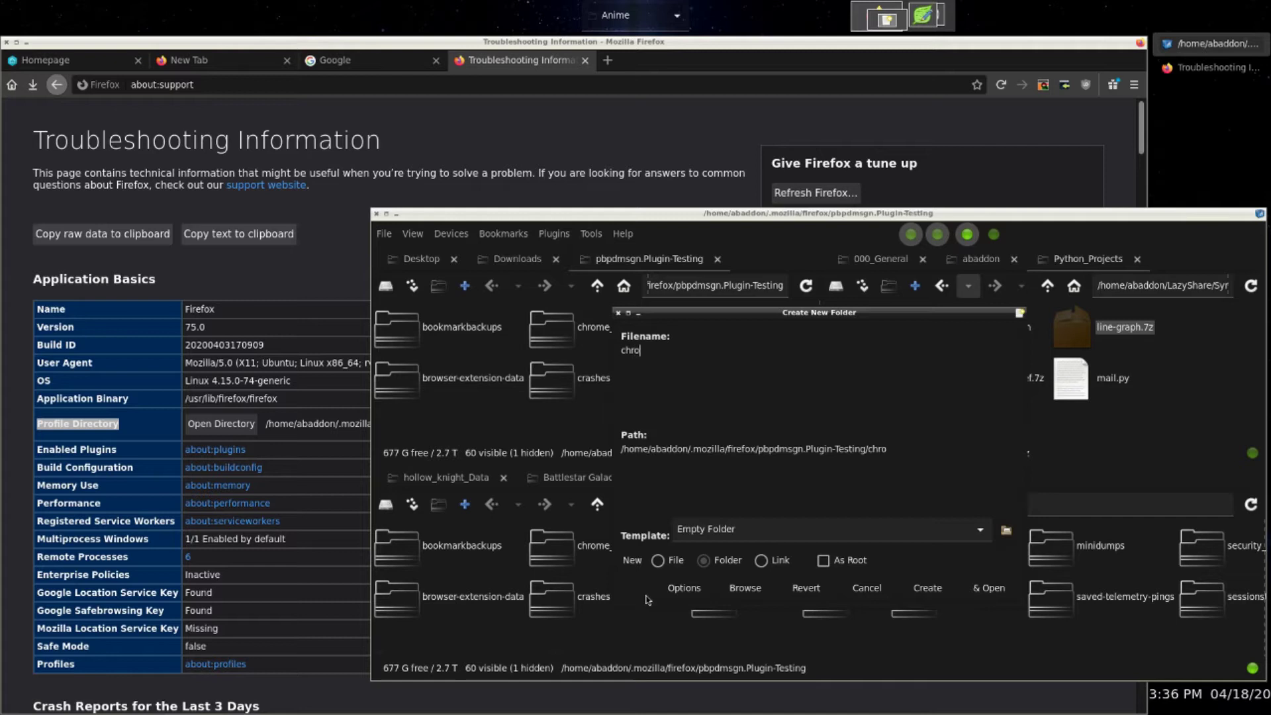
text(me)
key(Return)
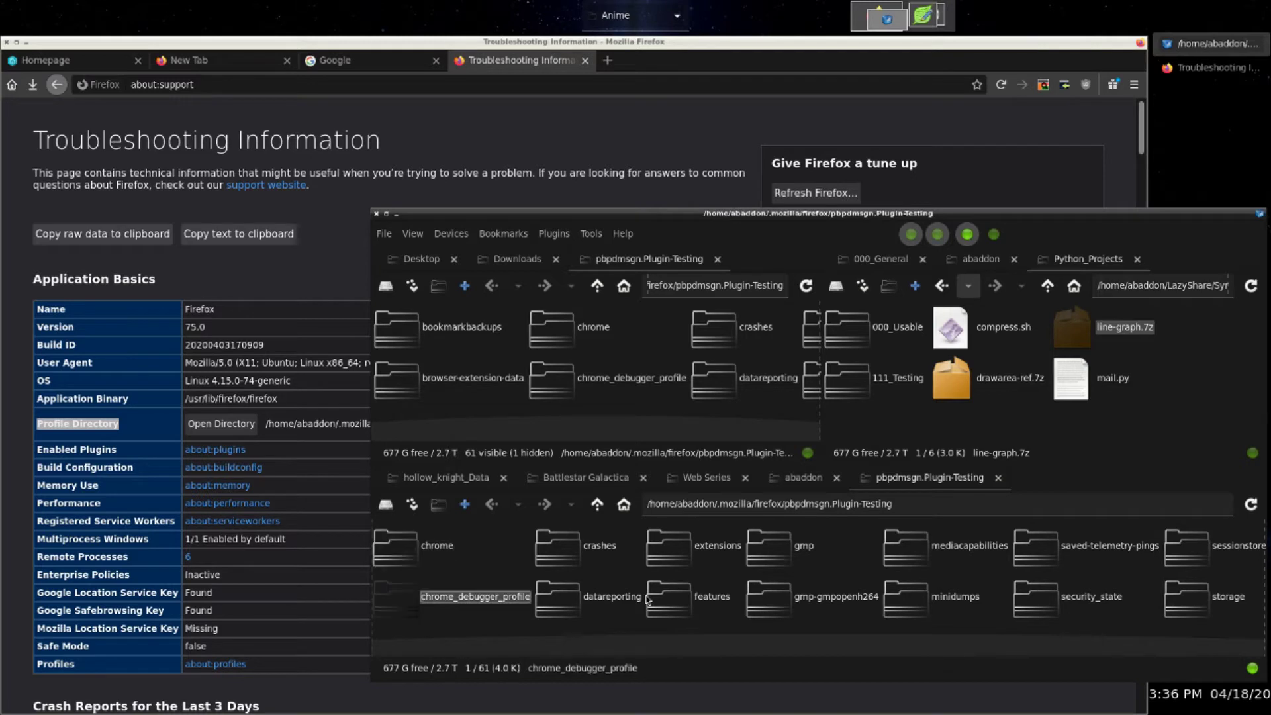
key(Return)
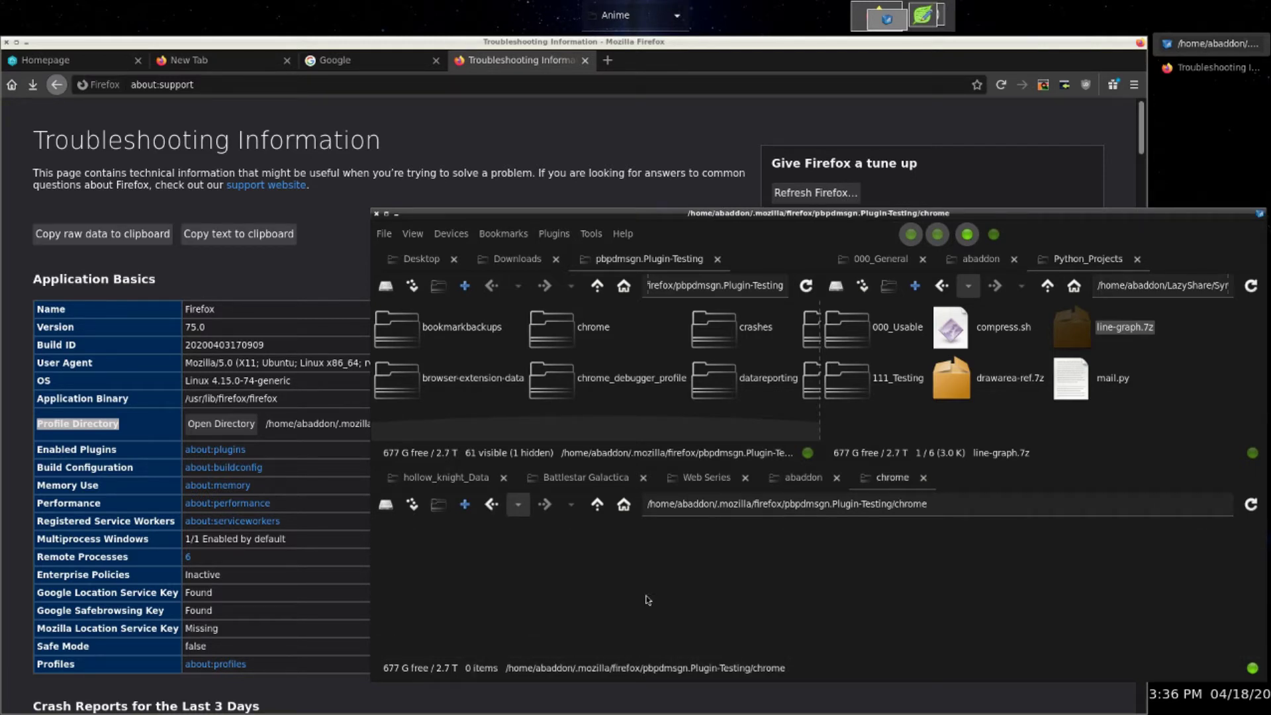
Step: Name a new file userChrome.css in the Create New File dialog inside chrome
key(ctrl+shift+f)
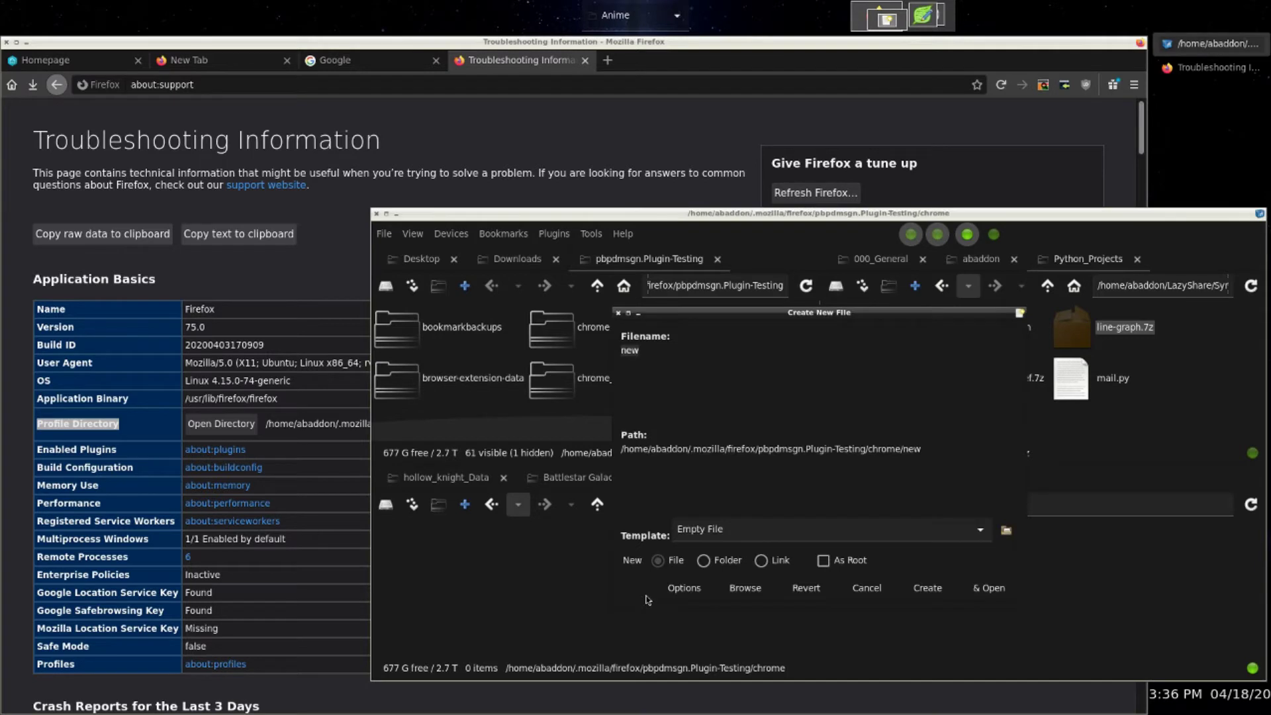
text(userChrome)
key(Return)
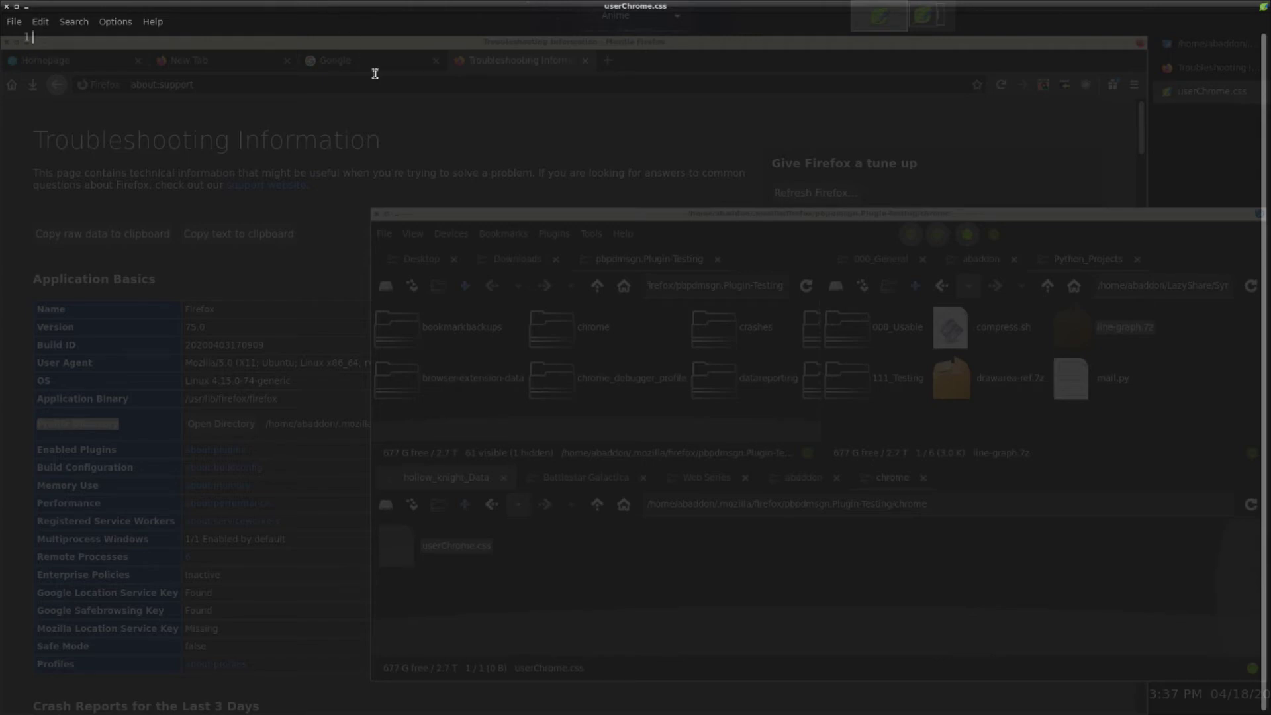
Step: Launch Atom and drag userChrome.css from the file manager into it
click(6, 5)
key(alt+Tab)
key(Tab)
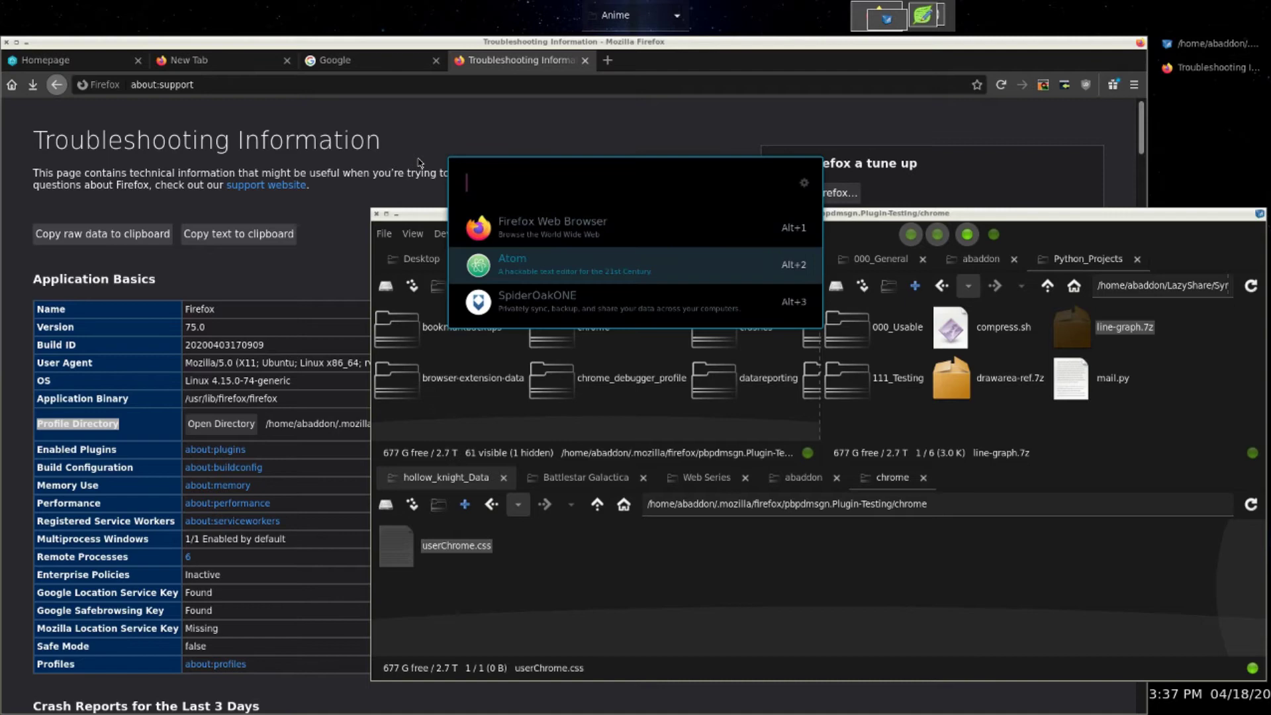
key(Escape)
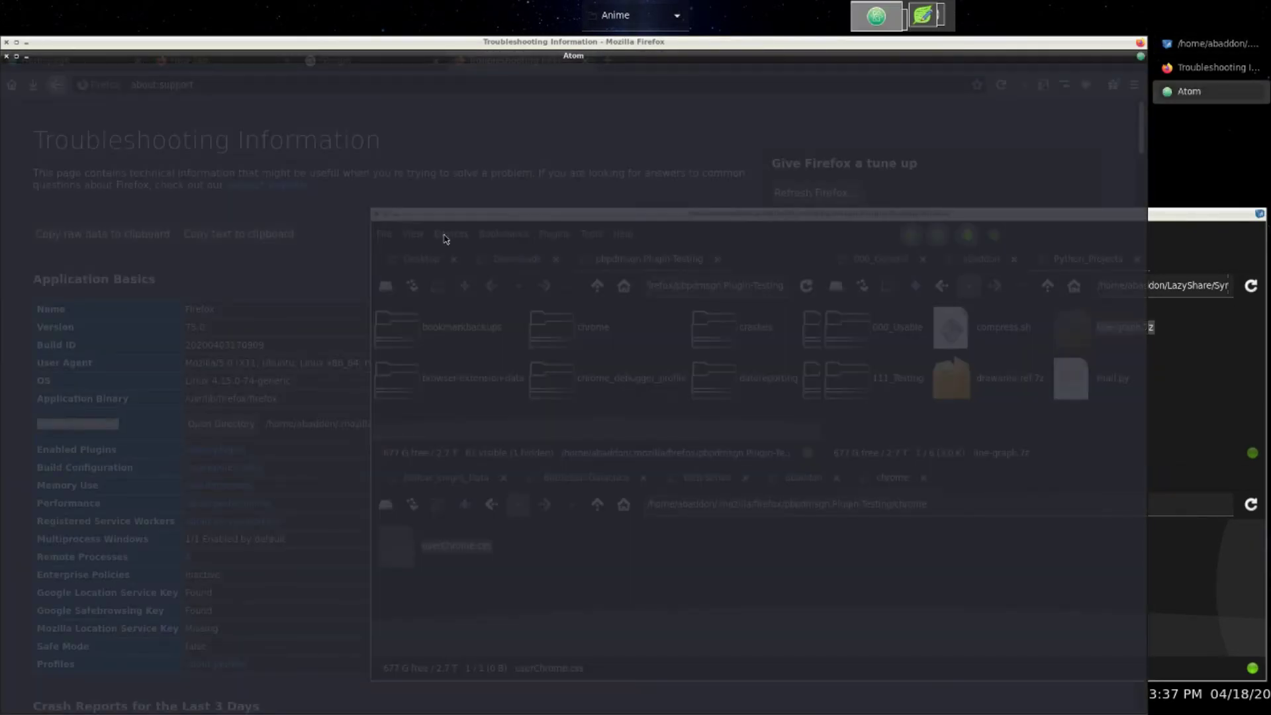
click(1163, 568)
click(426, 555)
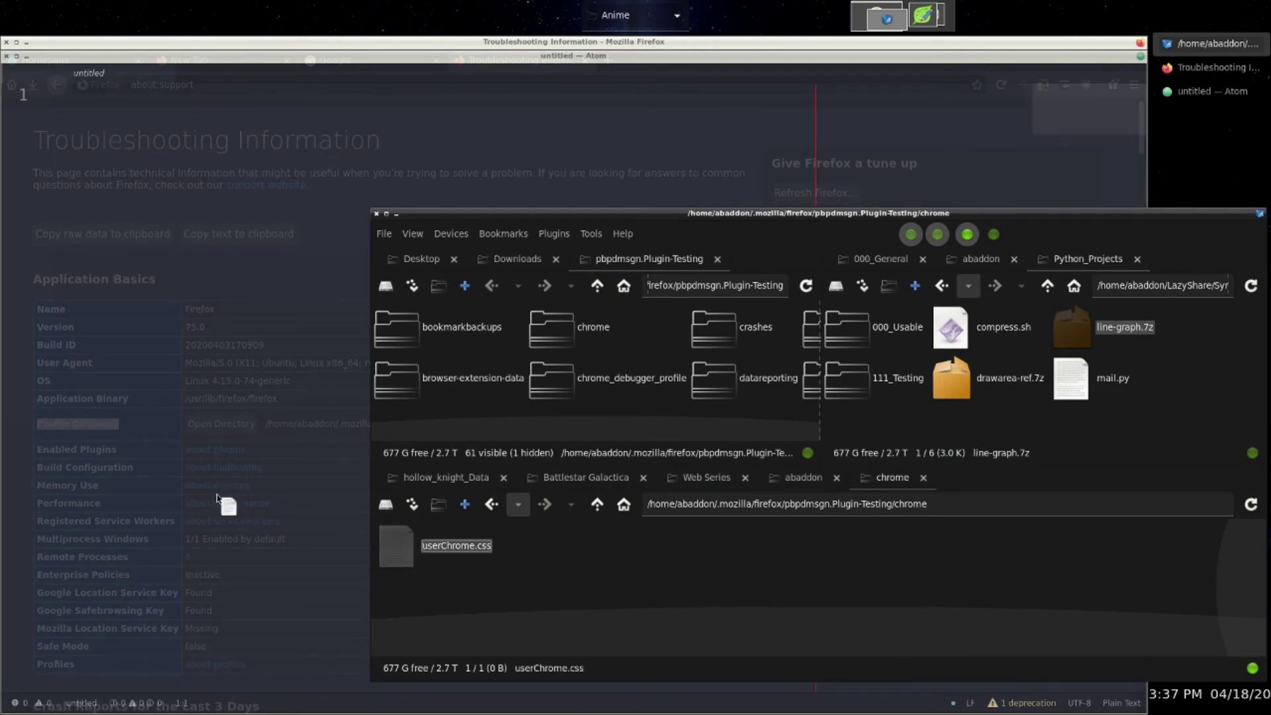
drag(447, 558, 345, 525)
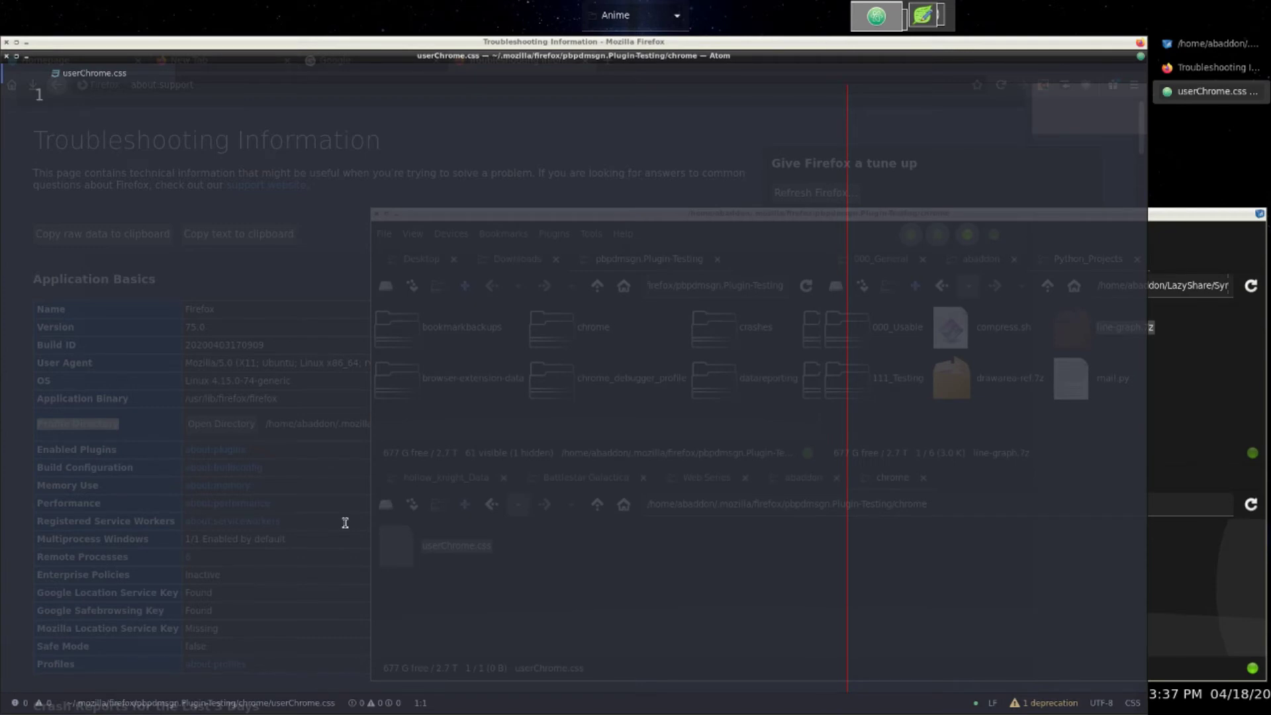
Step: Enlarge the editor text and type the comment /* Hides the tab bar */ on line one
key(ctrl+equal)
key(ctrl+equal)
key(ctrl+equal)
key(ctrl+equal)
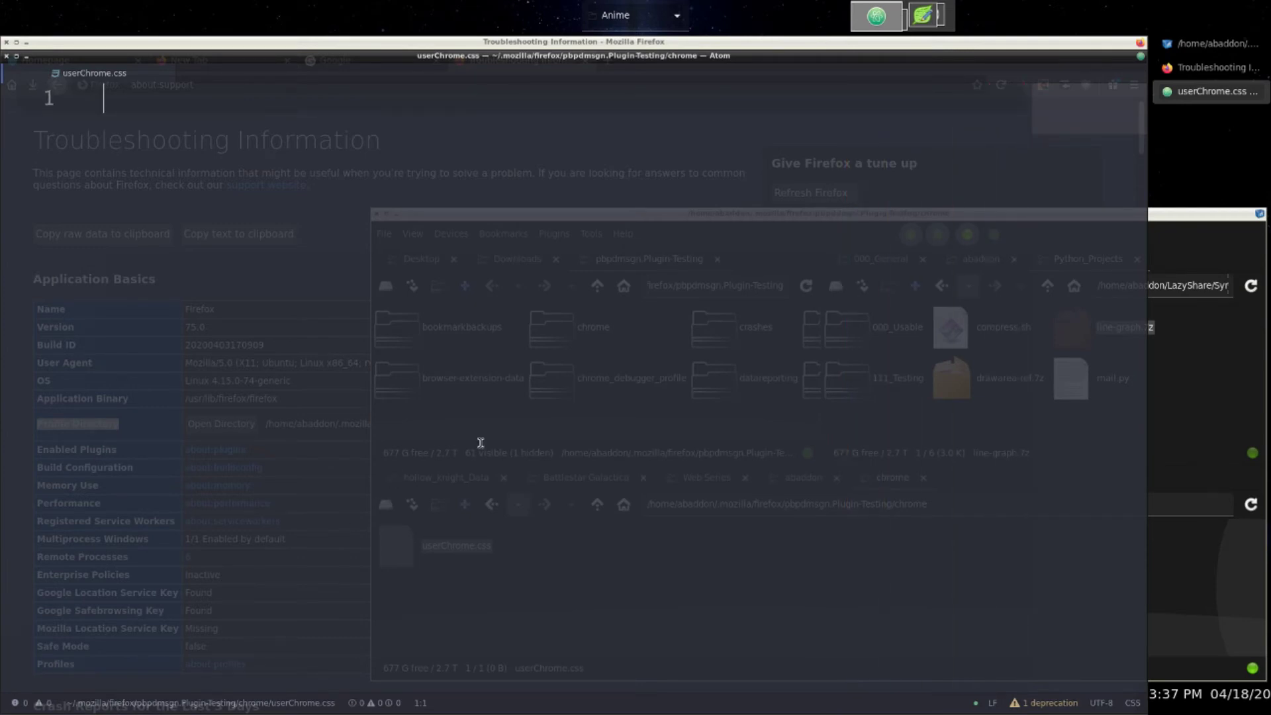
key(ctrl+equal)
key(ctrl+equal)
key(ctrl+equal)
key(ctrl+equal)
key(ctrl+equal)
text(//)
key(Left)
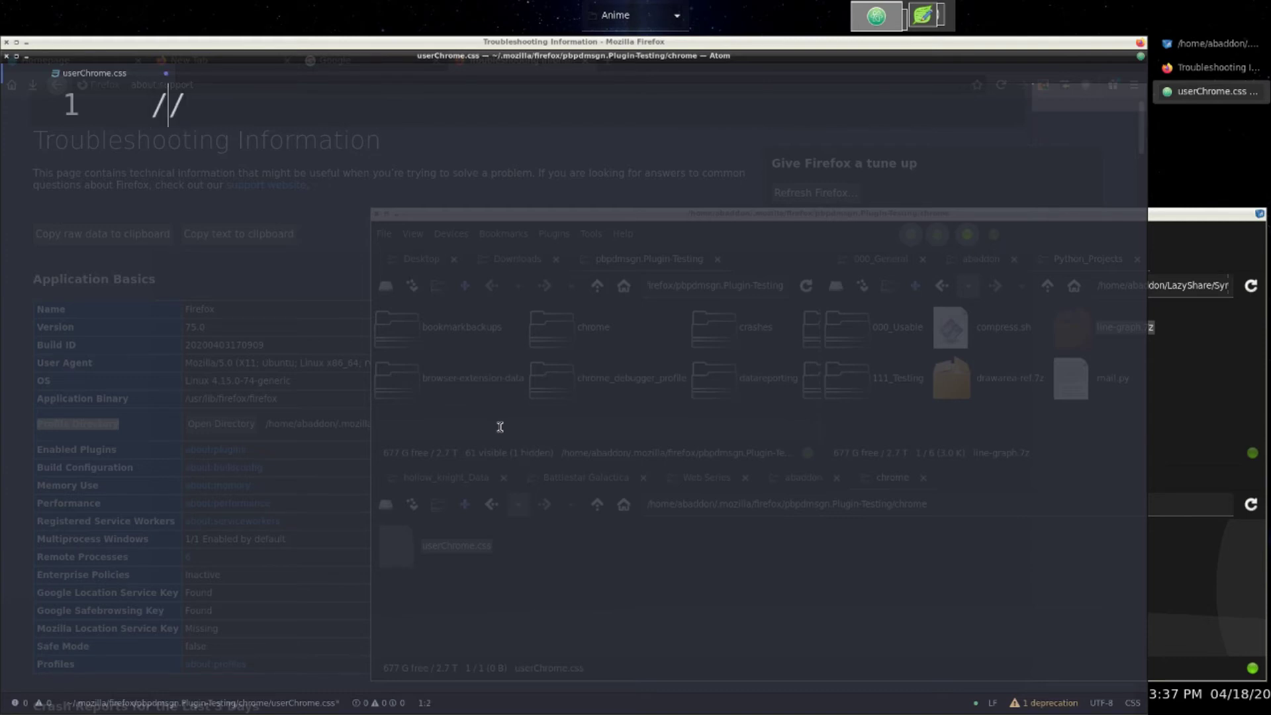
text(**)
key(Left)
key(Left)
text(Hides )
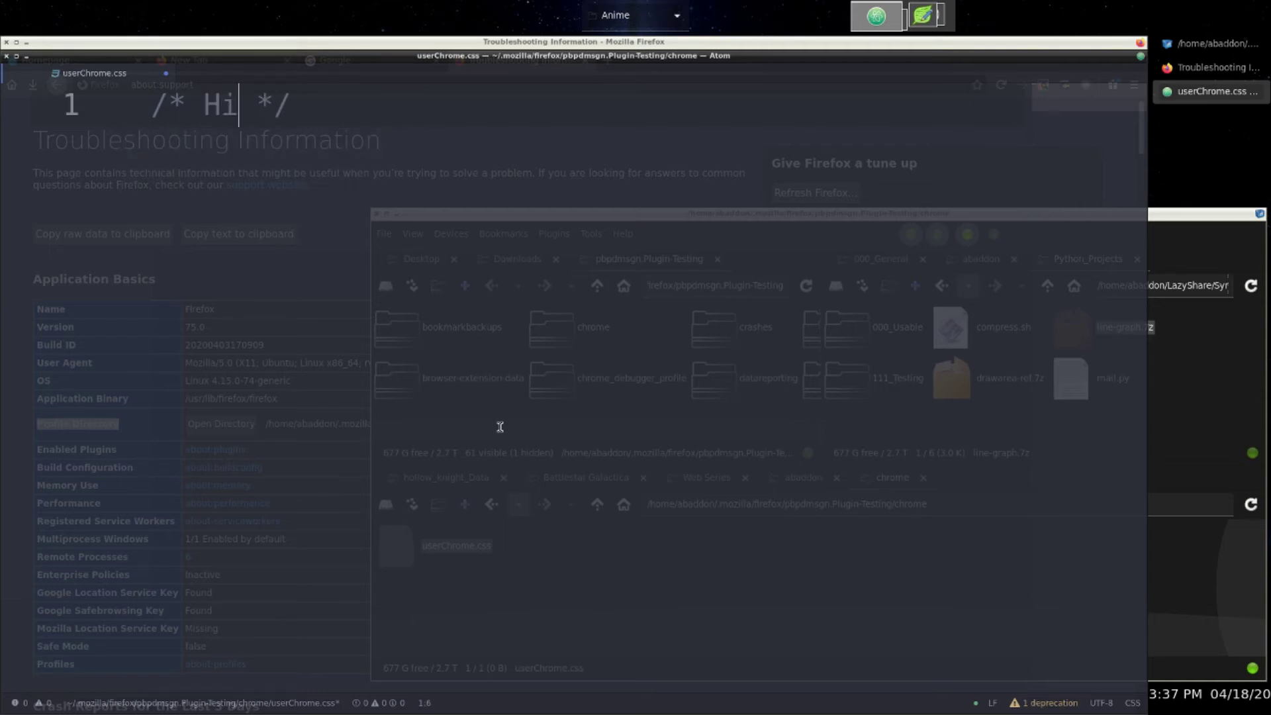
text(the tab )
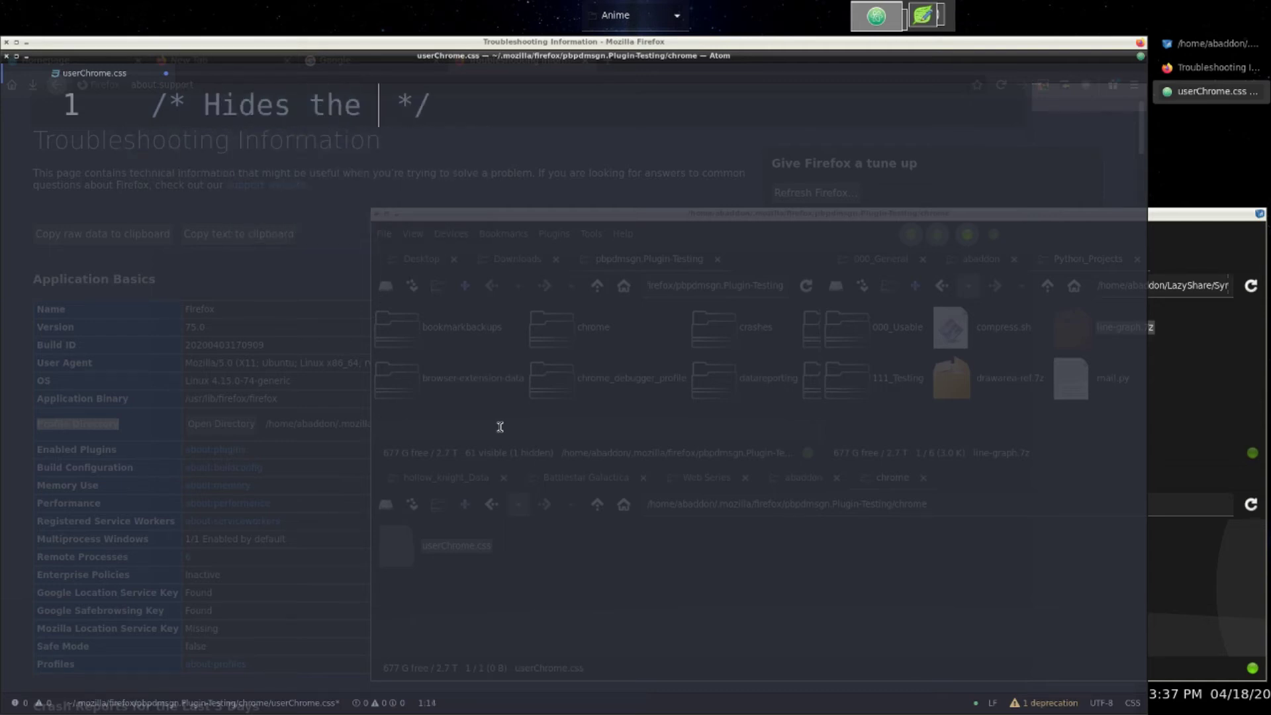
text(bar)
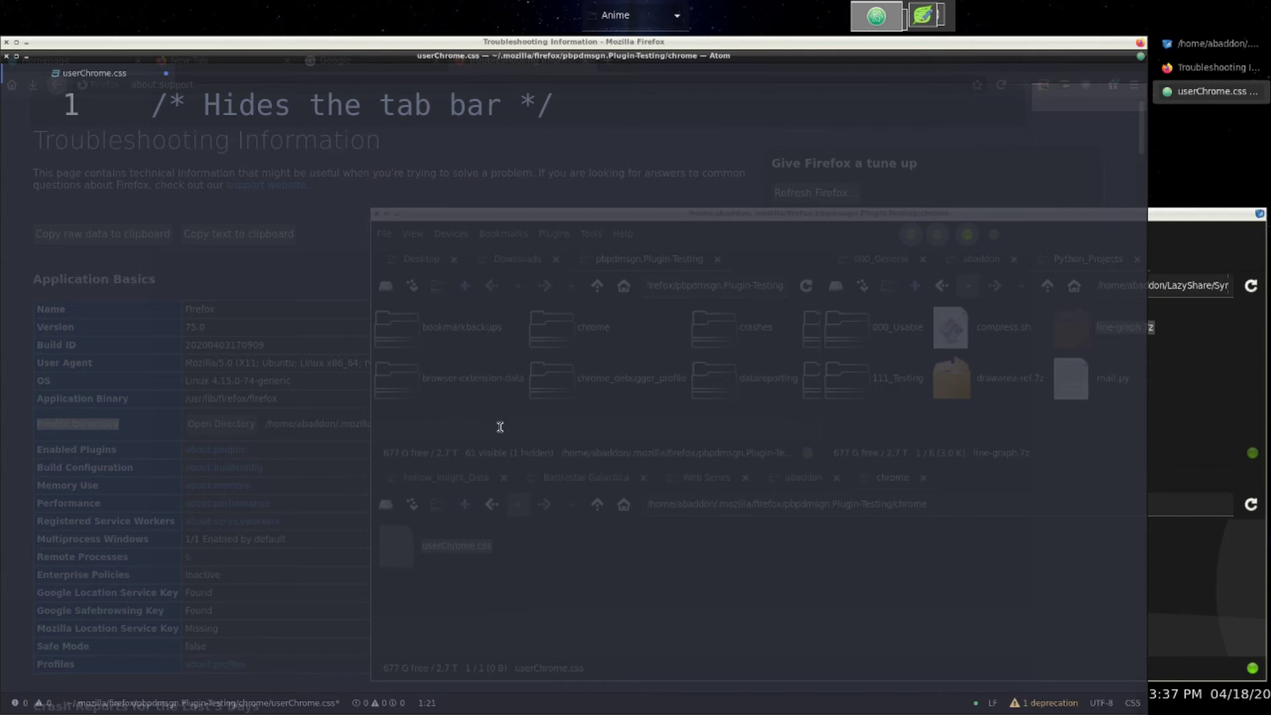
Step: On a new line, write the #TabsToolbar { selector and open the rule body
key(Return)
text(@)
key(BackSpace)
text($)
key(BackSpace)
text(#Tabs)
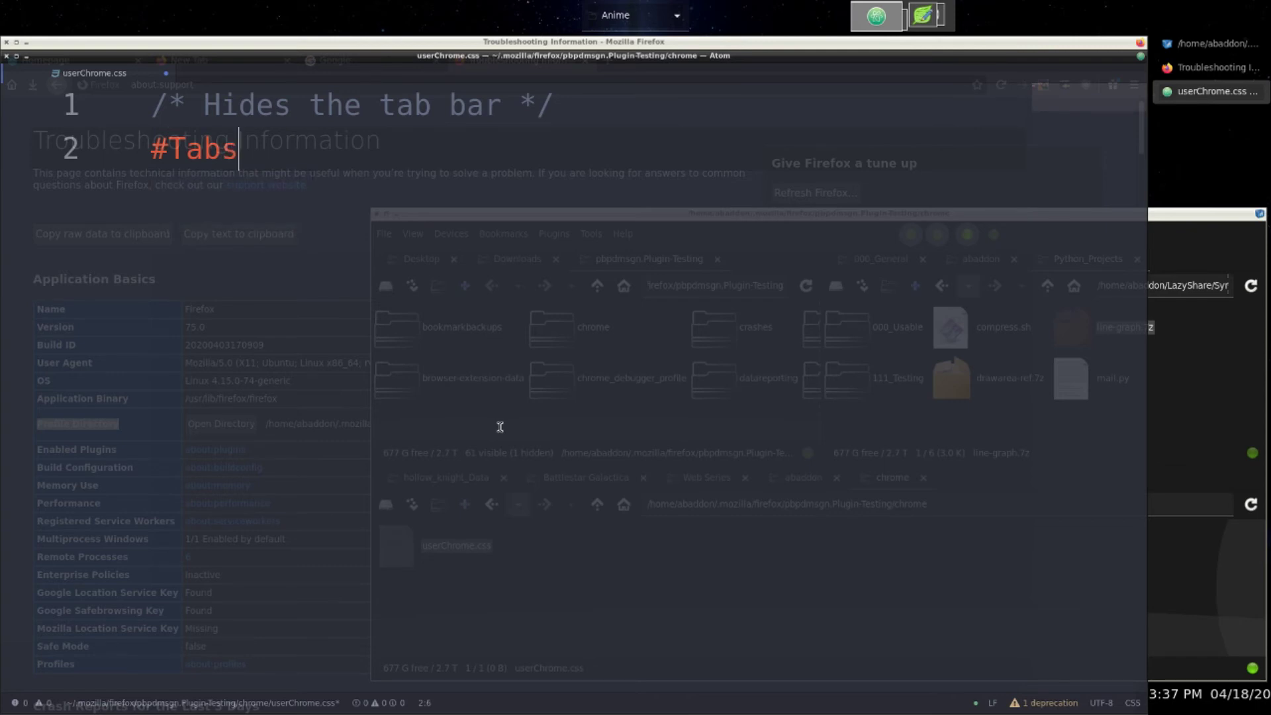
text(Toolbar )
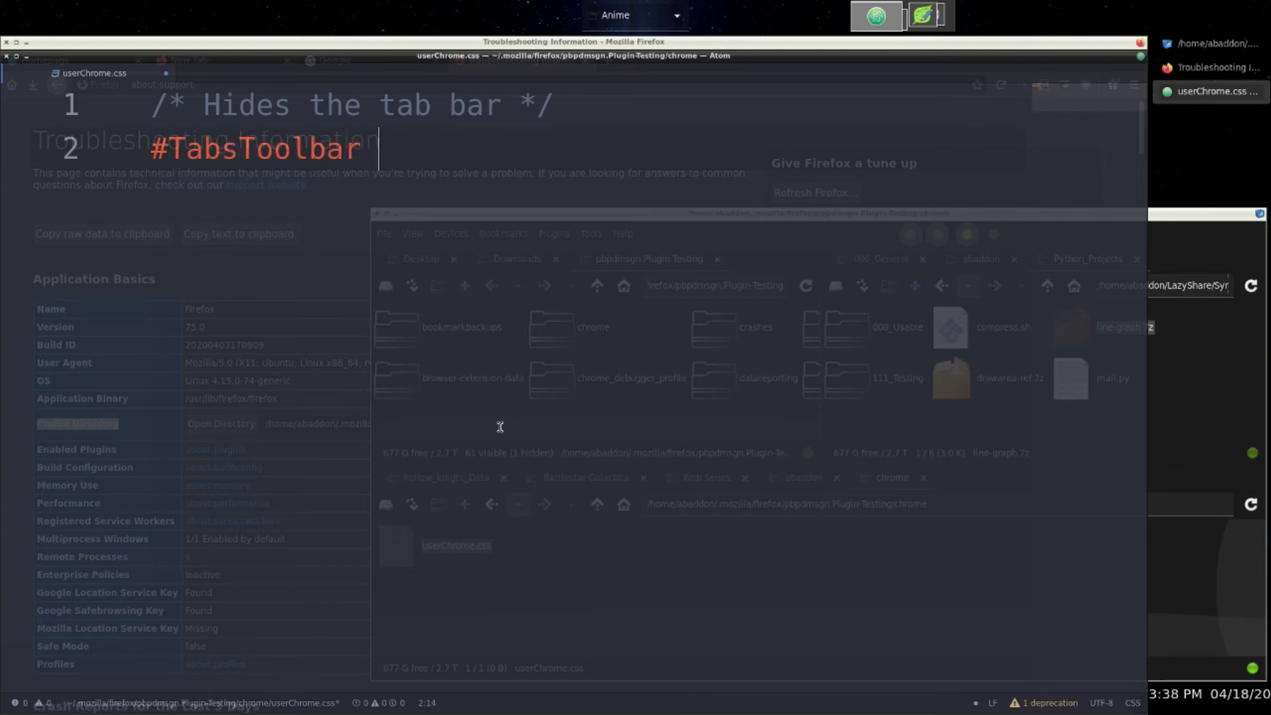
text({)
key(Return)
Step: Add the declaration visibility: collapse !important using autocompletion
text(visibi)
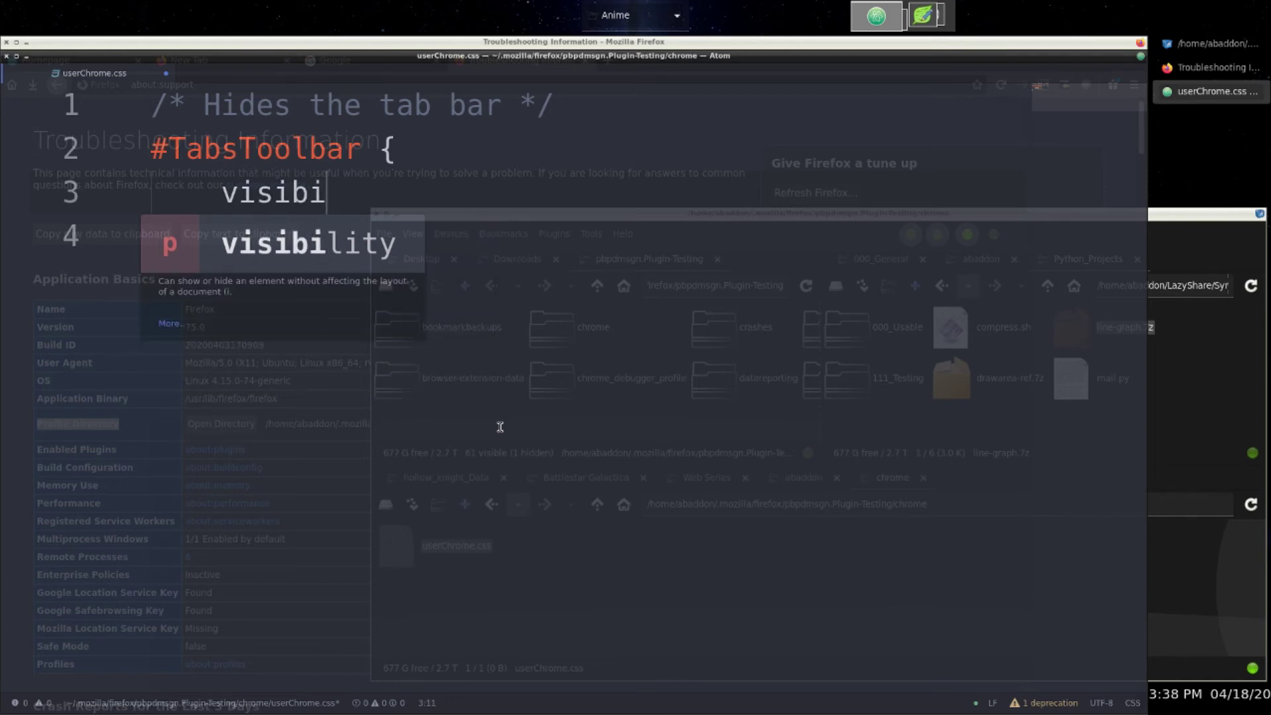
text(lity)
key(Tab)
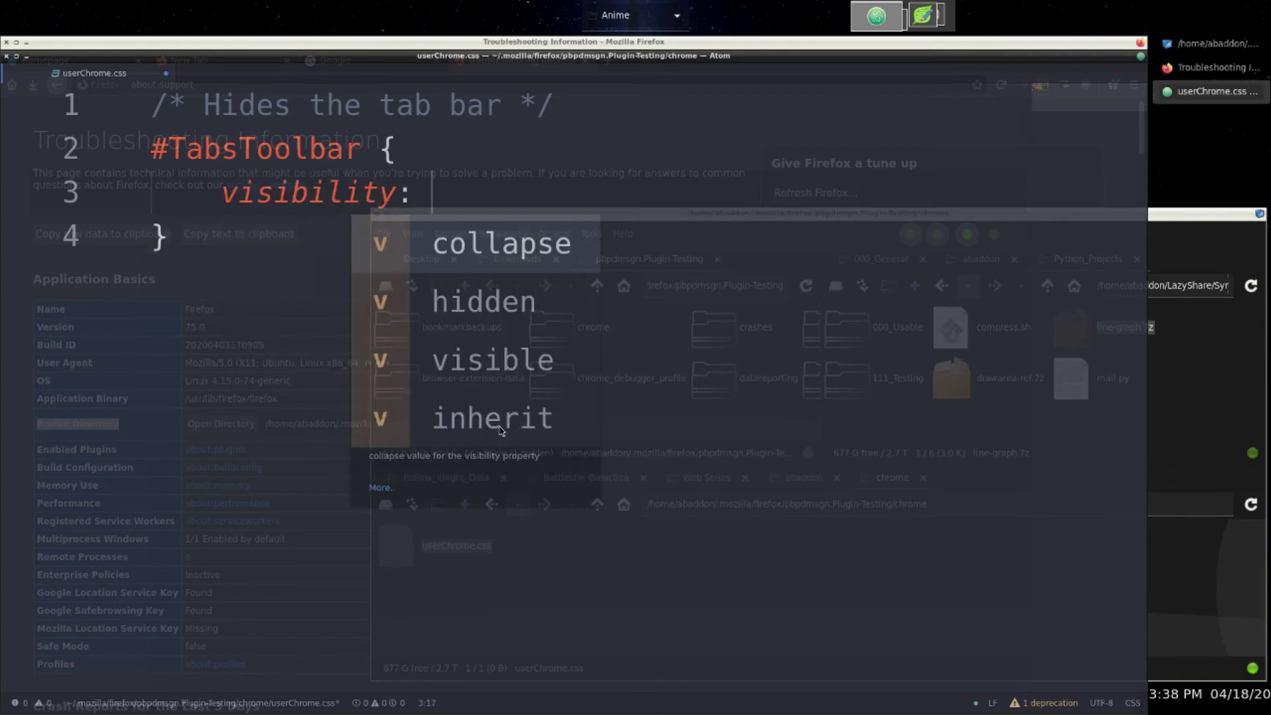
key(Down)
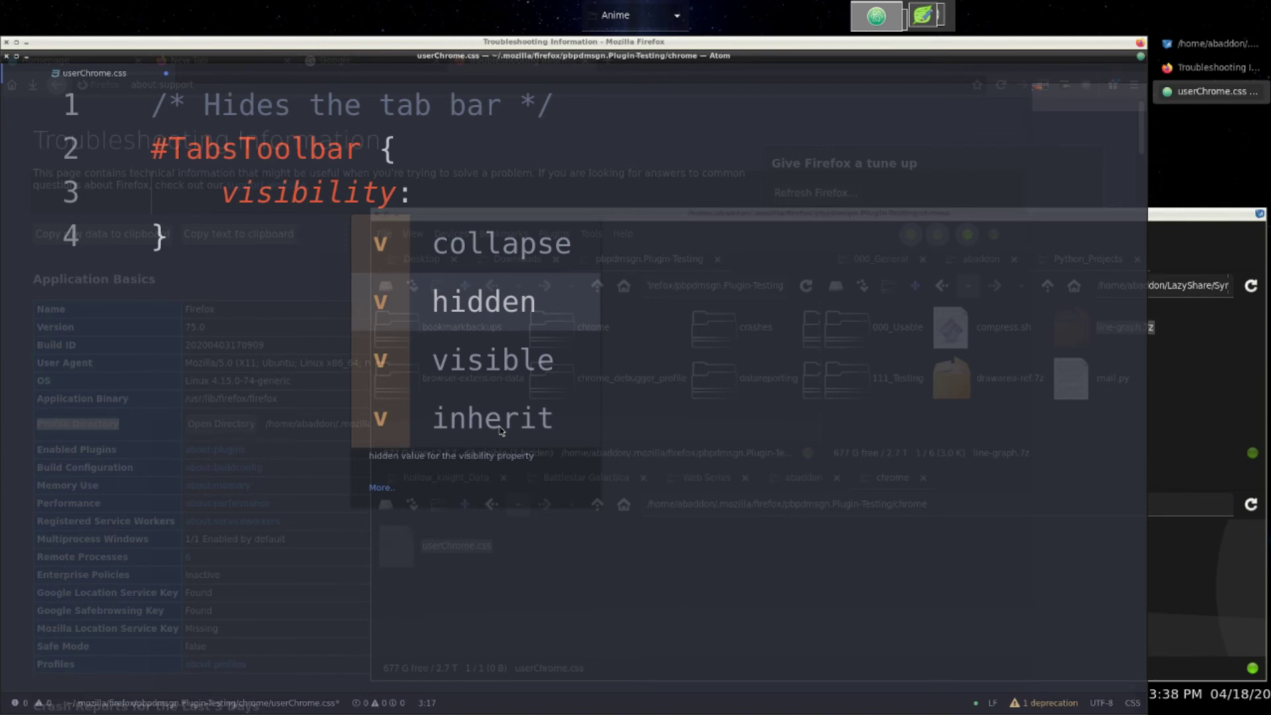
key(Down)
key(Up)
key(Up)
key(Tab)
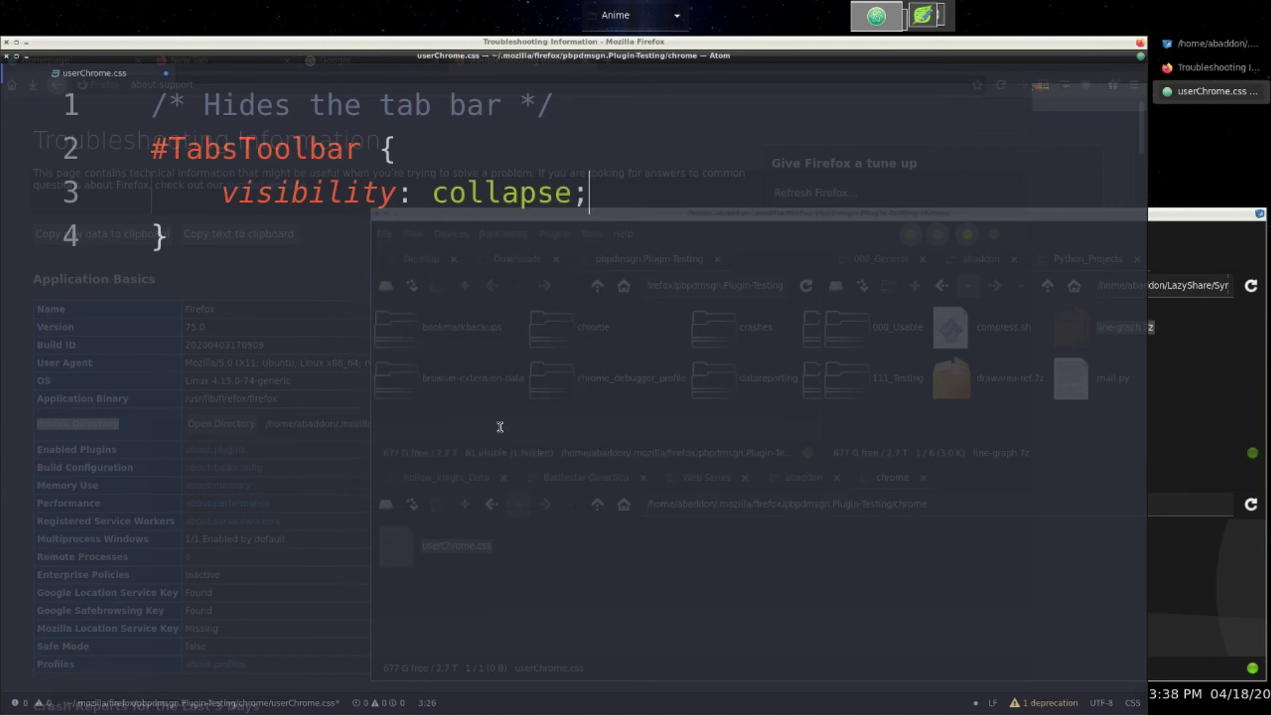
key(Left)
text(!im)
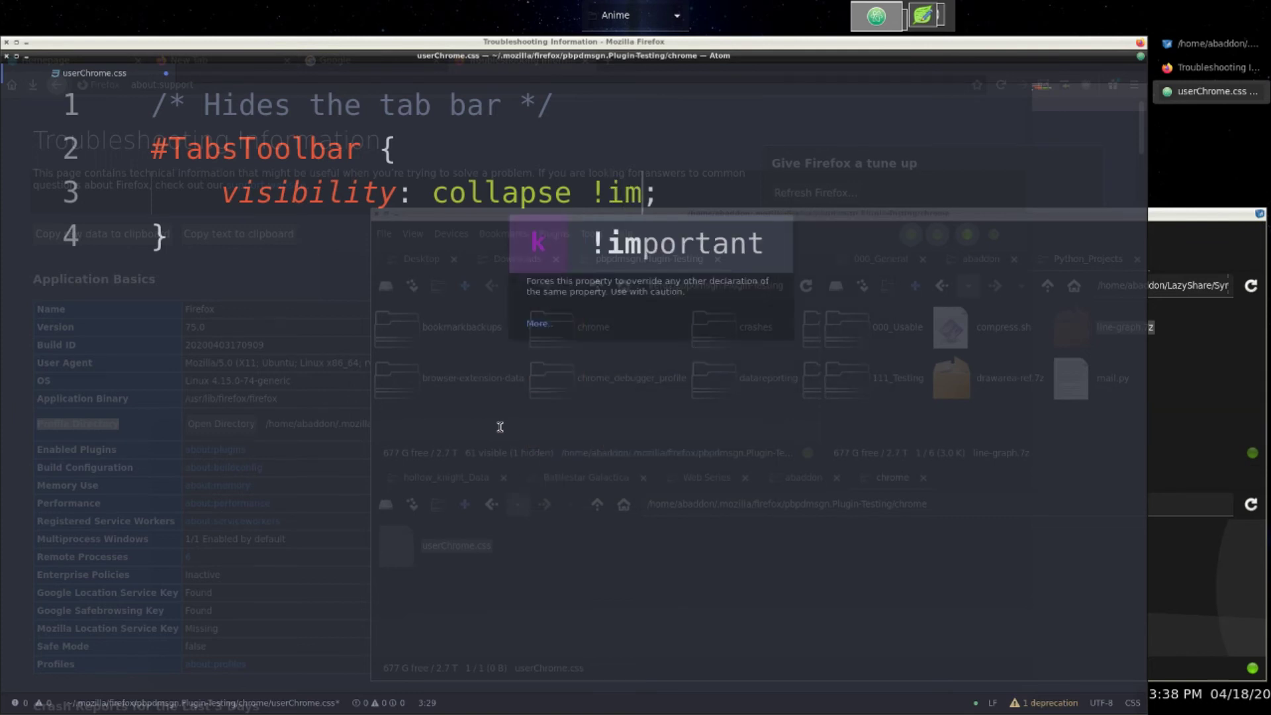
key(Tab)
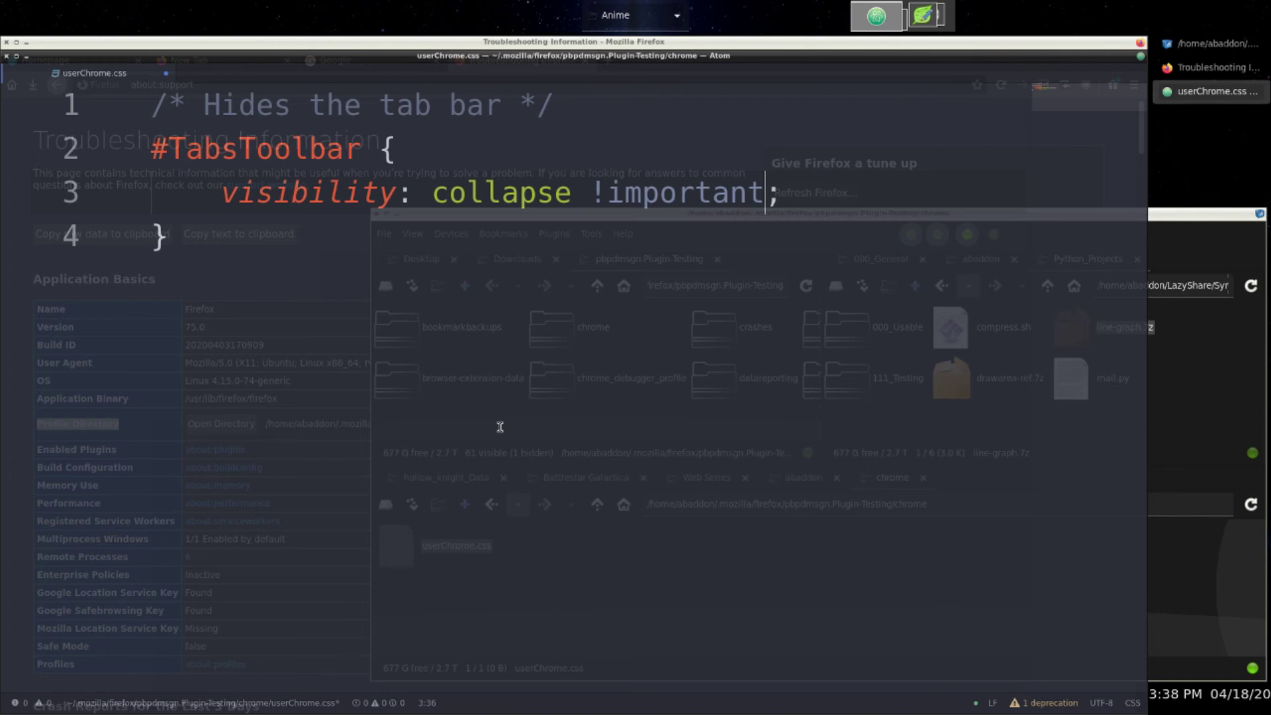
Step: Save userChrome.css, minimize Atom, and quit Firefox with Close Tabs
key(ctrl+s)
click(1197, 93)
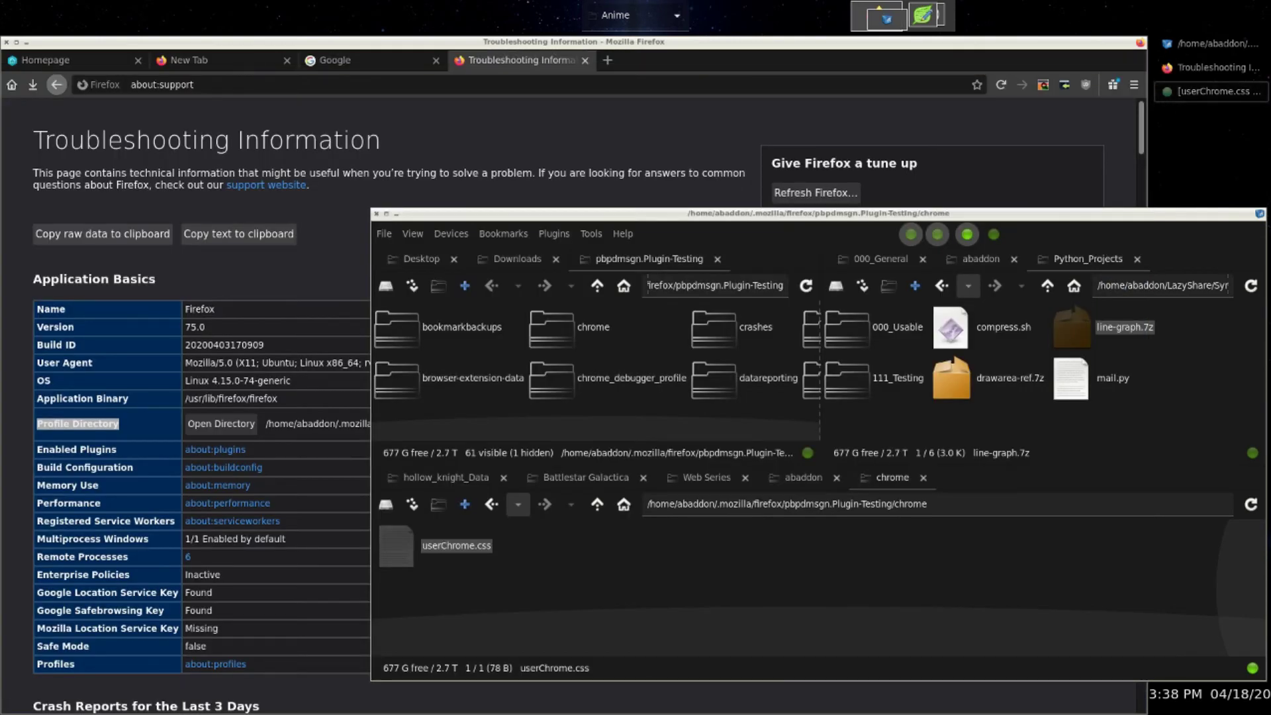
click(6, 43)
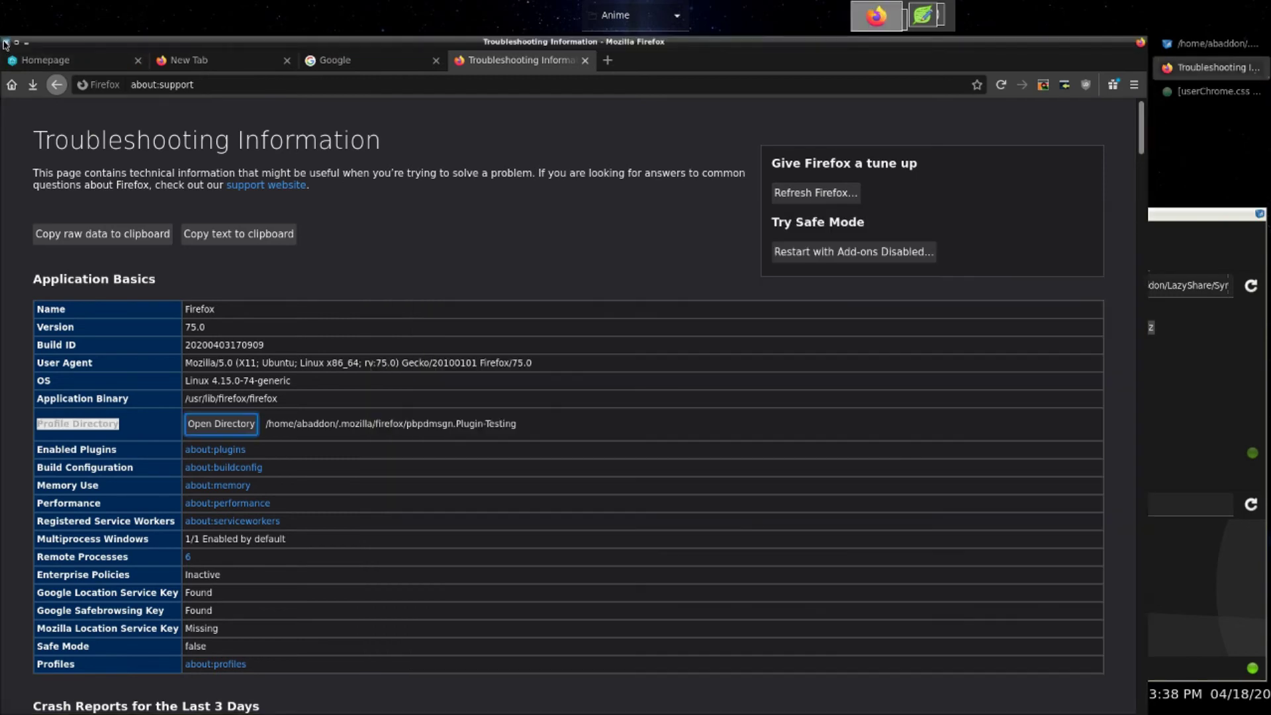
click(703, 411)
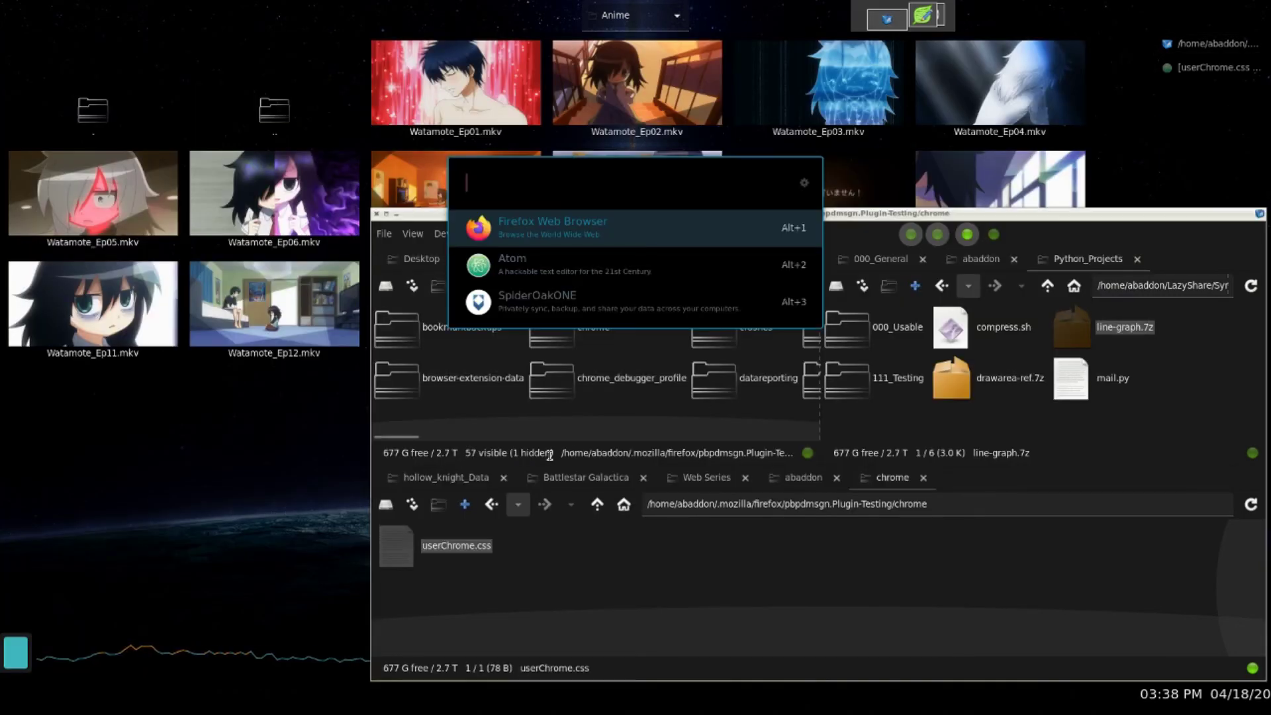
Step: Relaunch Firefox from the launcher using the Plugin-Testing profile
key(ctrl+space)
key(Down)
key(Down)
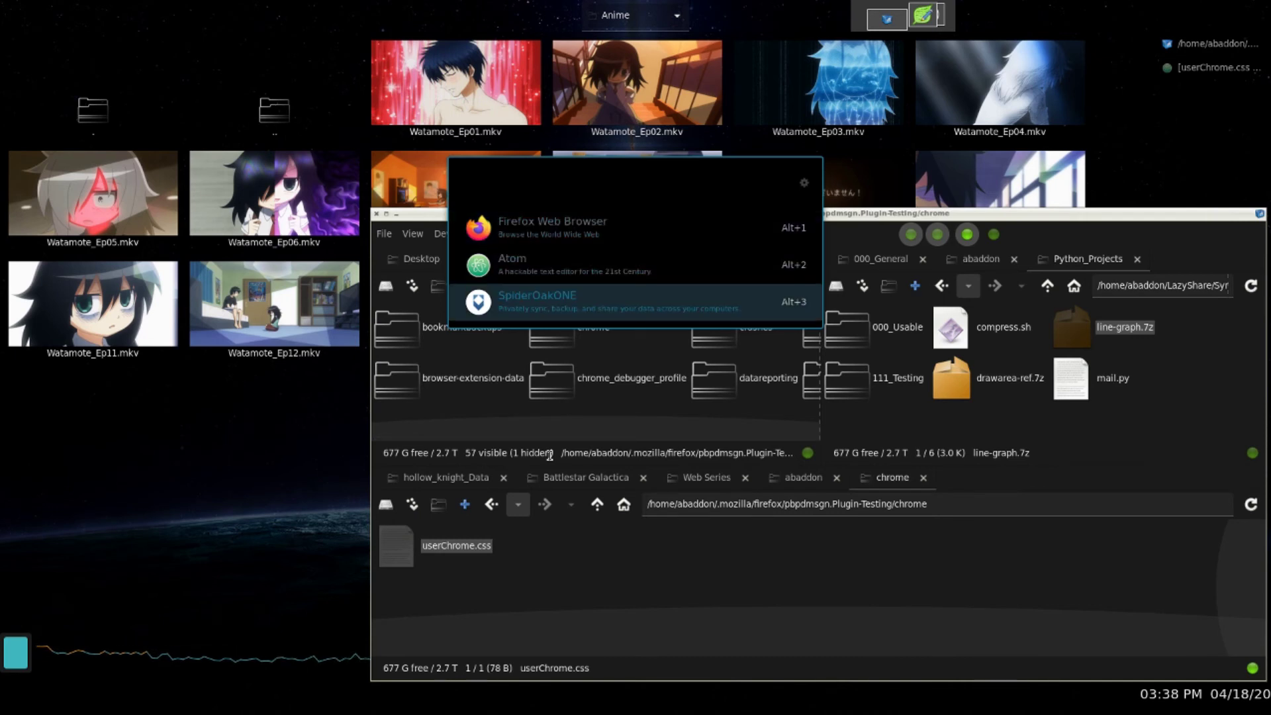
key(Down)
key(Return)
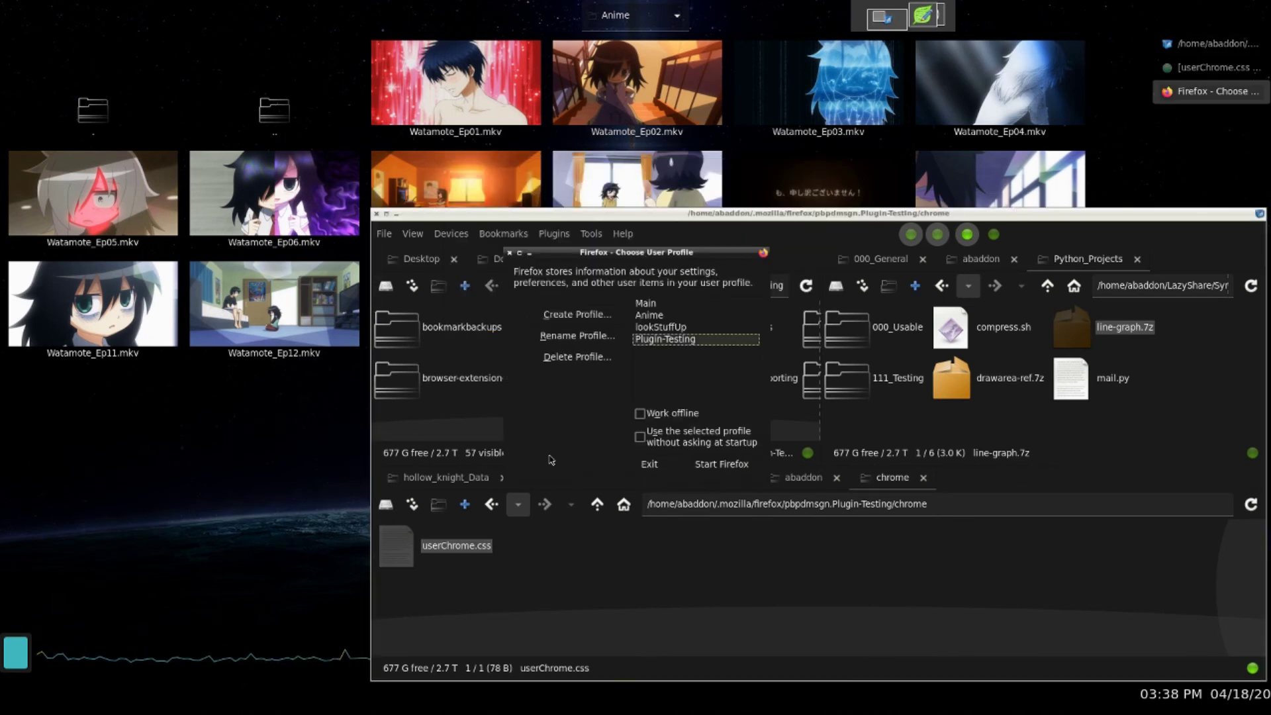
key(Return)
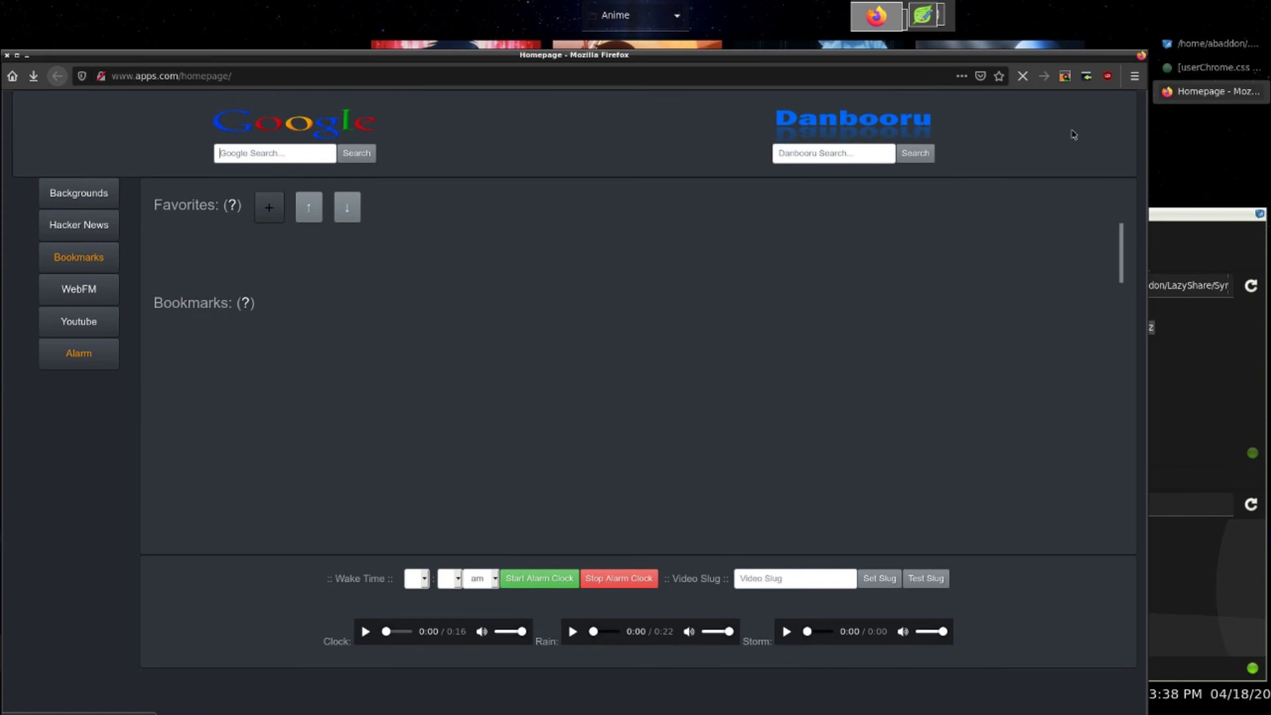
Step: Add a new tab from the tab-search panel, then show the Games bookmark folder's links on the homepage
click(1065, 75)
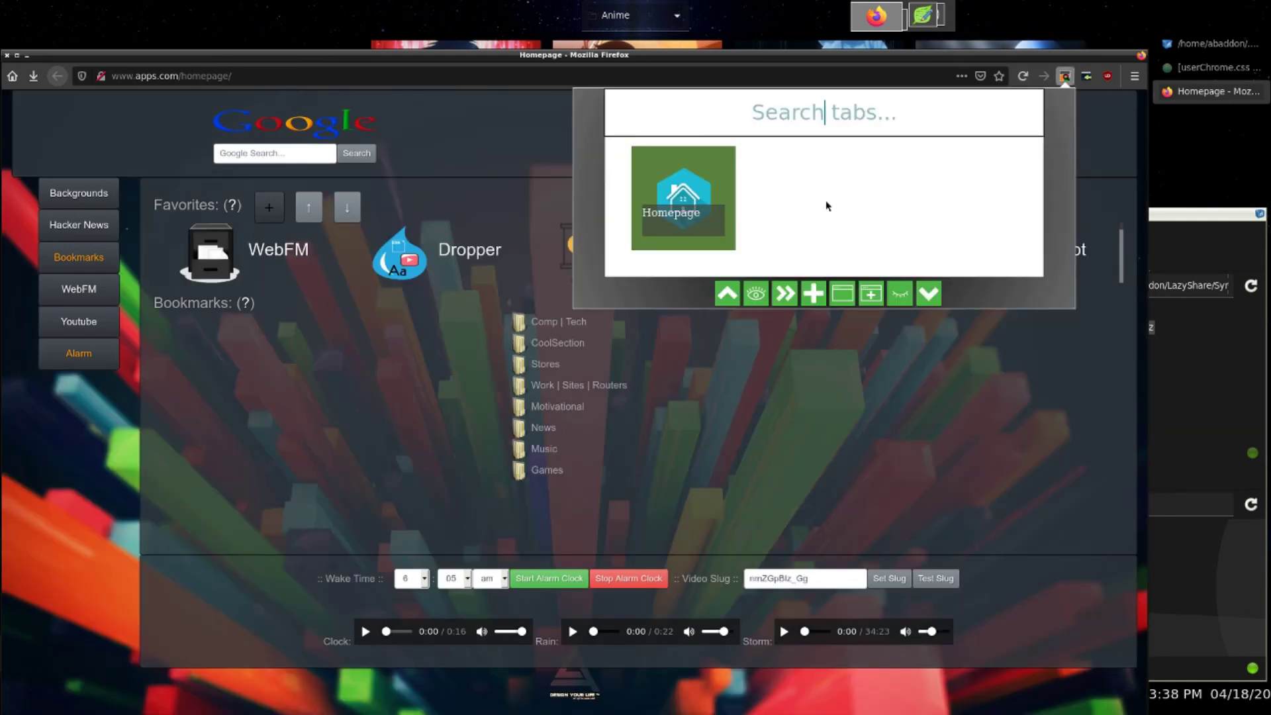
click(816, 296)
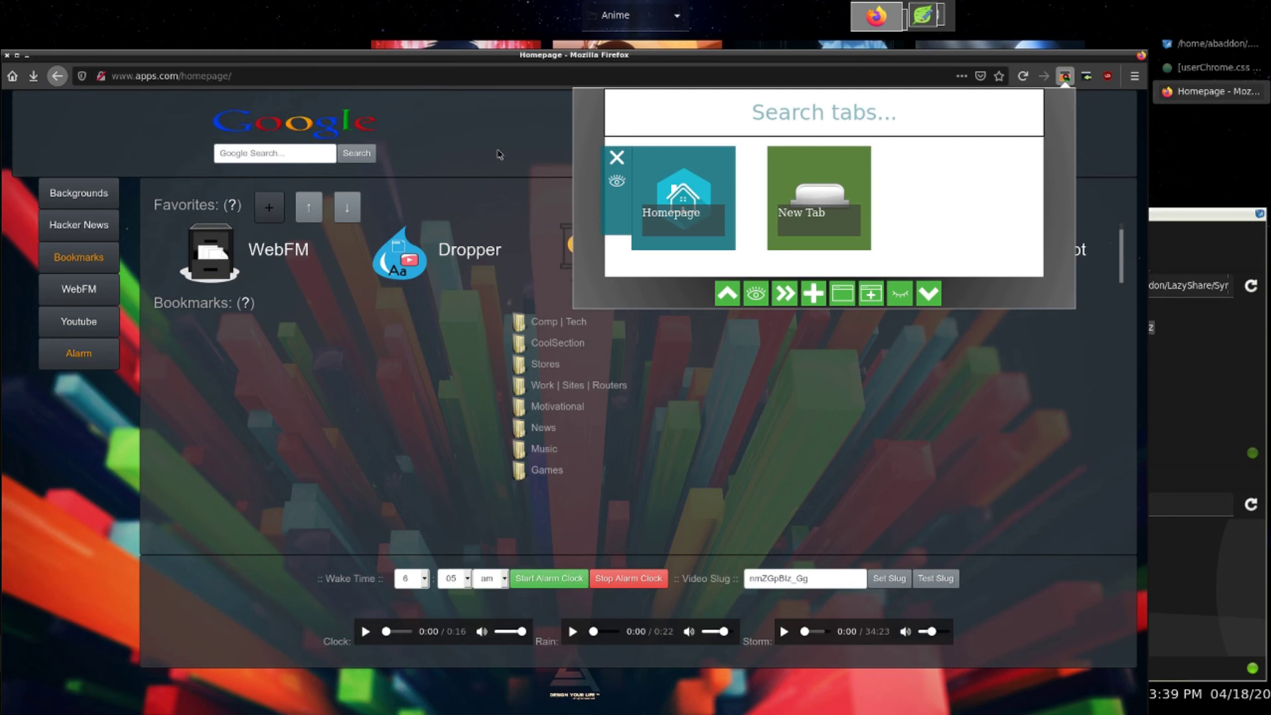
click(545, 363)
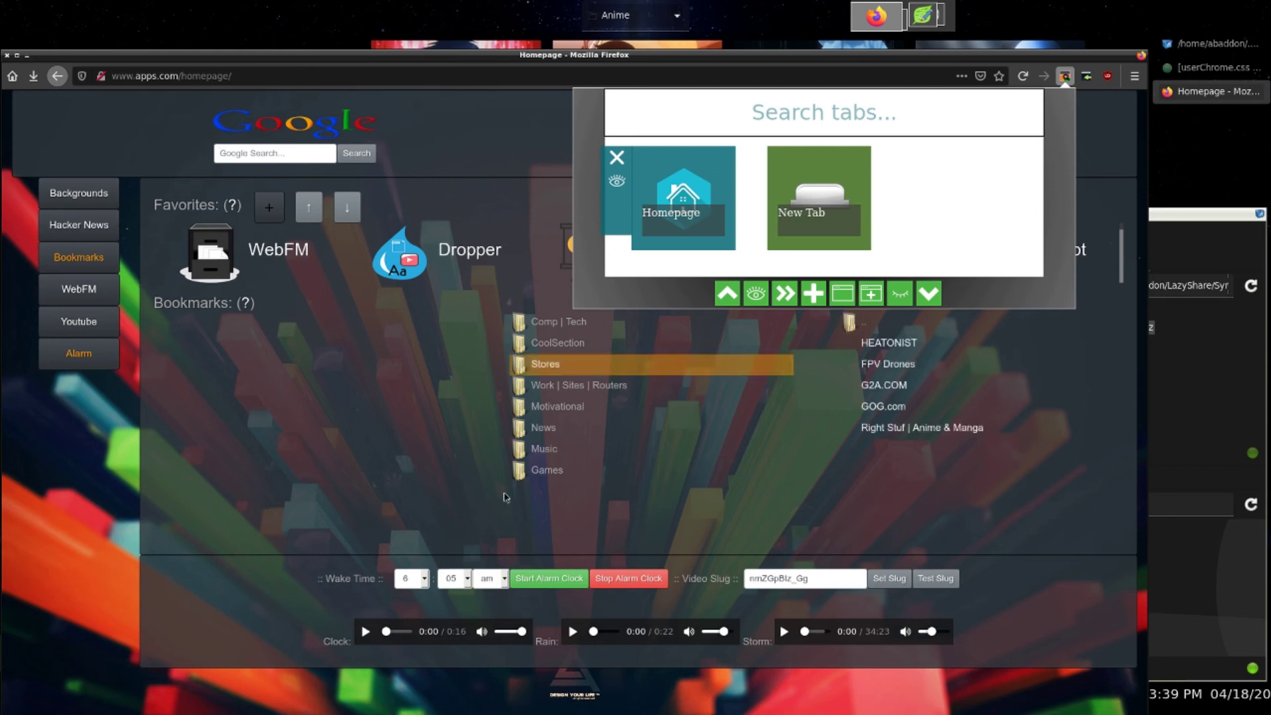
click(546, 469)
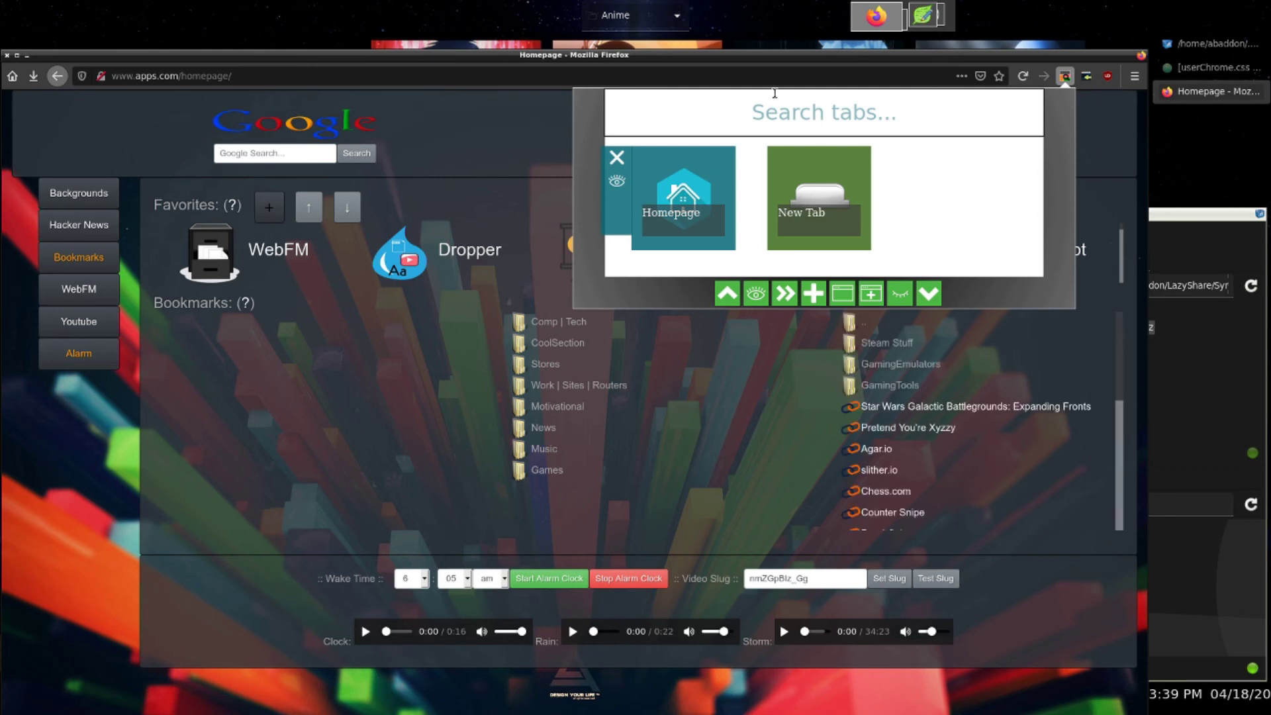
click(1064, 75)
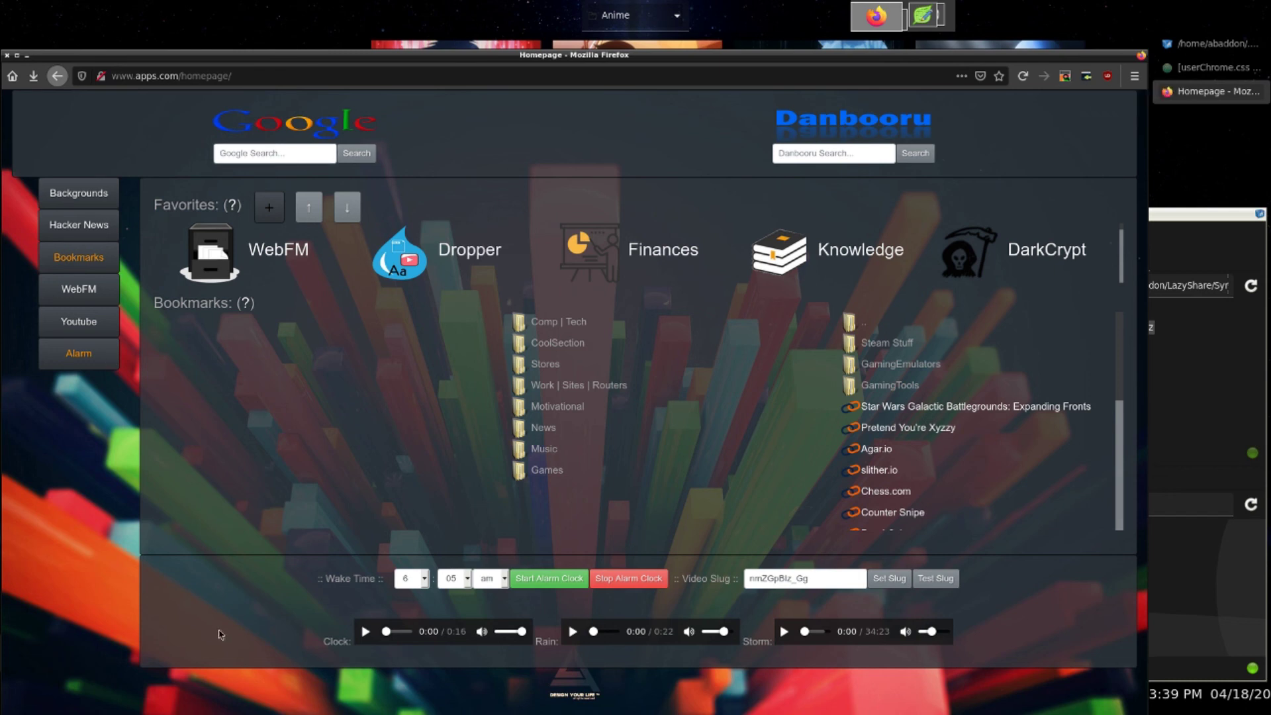
Step: Reload the homepage, restore the window, and list the Stores folder's links such as HEATONIST and GOG.com
key(ctrl+l)
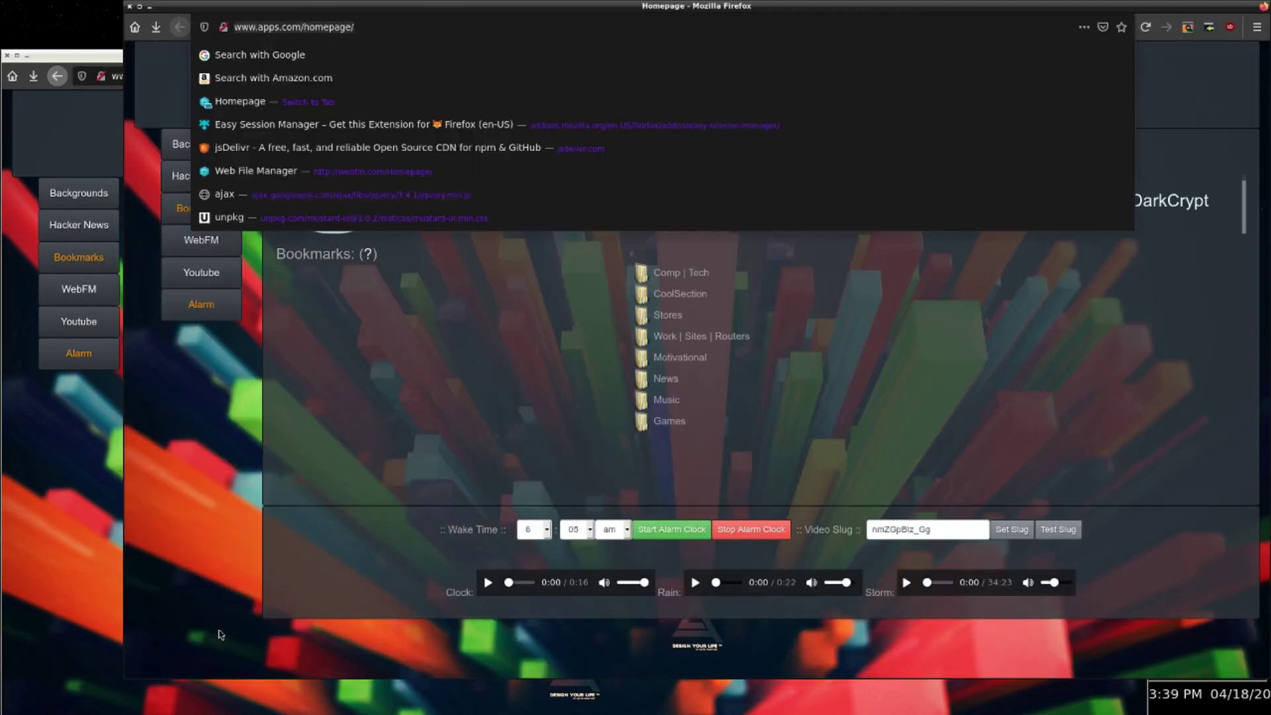
key(Return)
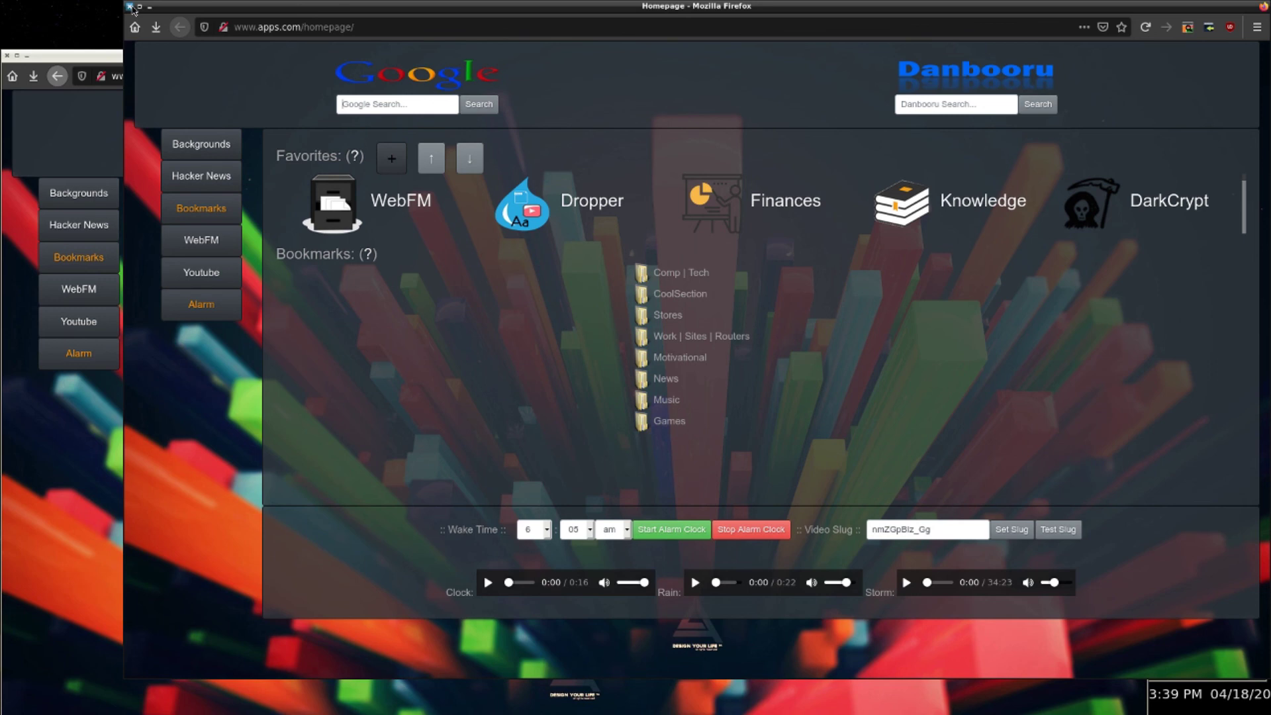
click(133, 8)
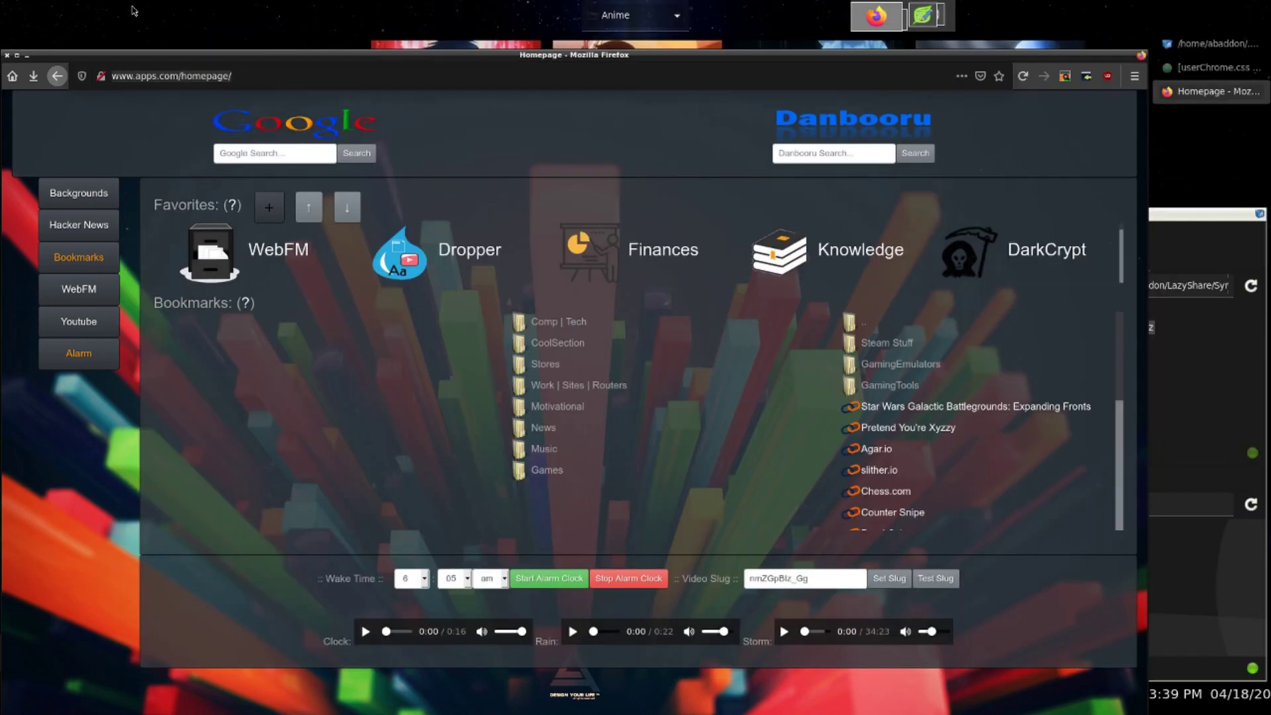
click(545, 363)
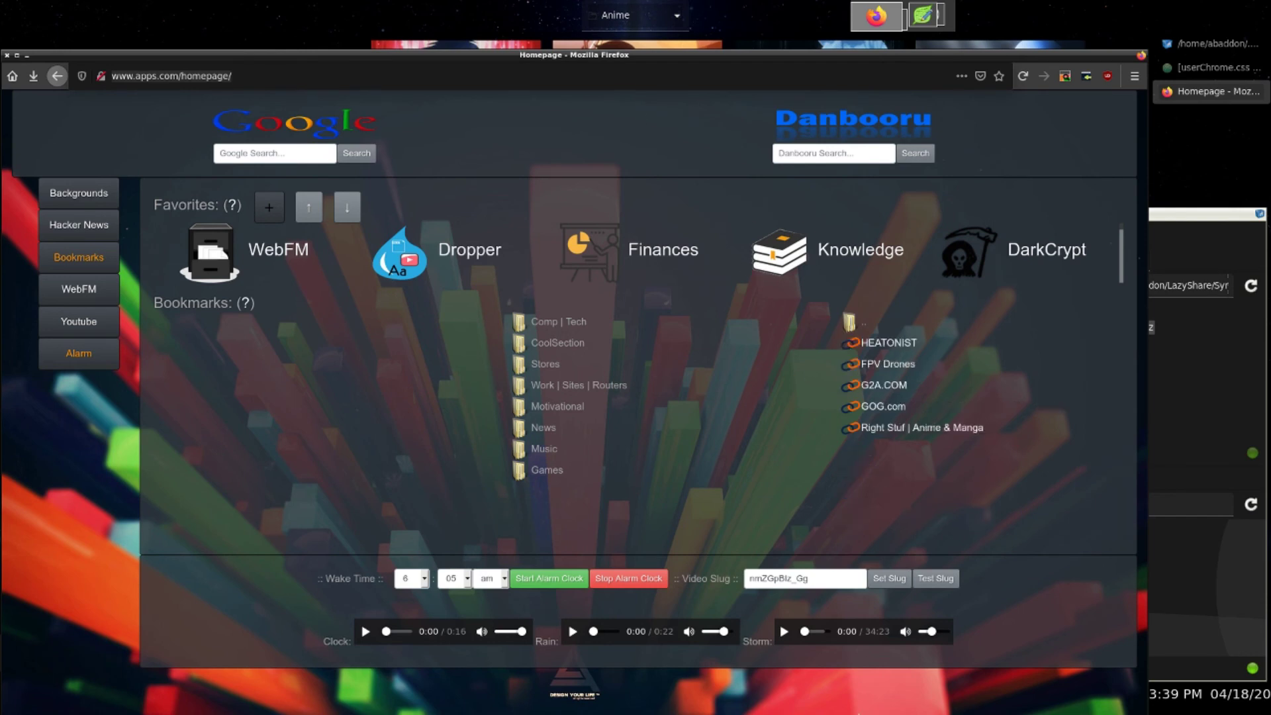